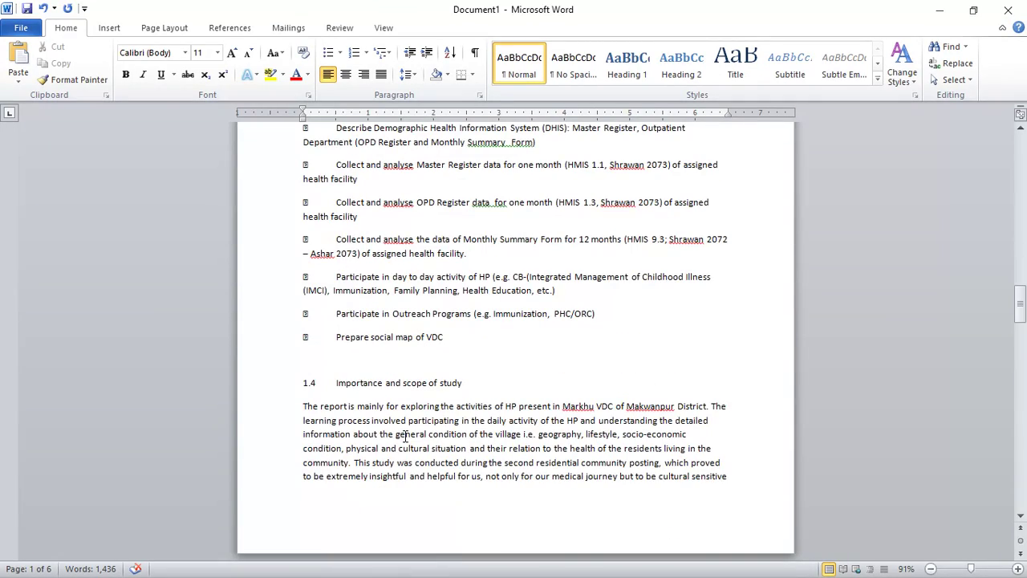
# - Clear the selection and place the insertion point at the end of the cover page title
pyautogui.scroll(5, 404, 431)
pyautogui.scroll(-14, 402, 430)
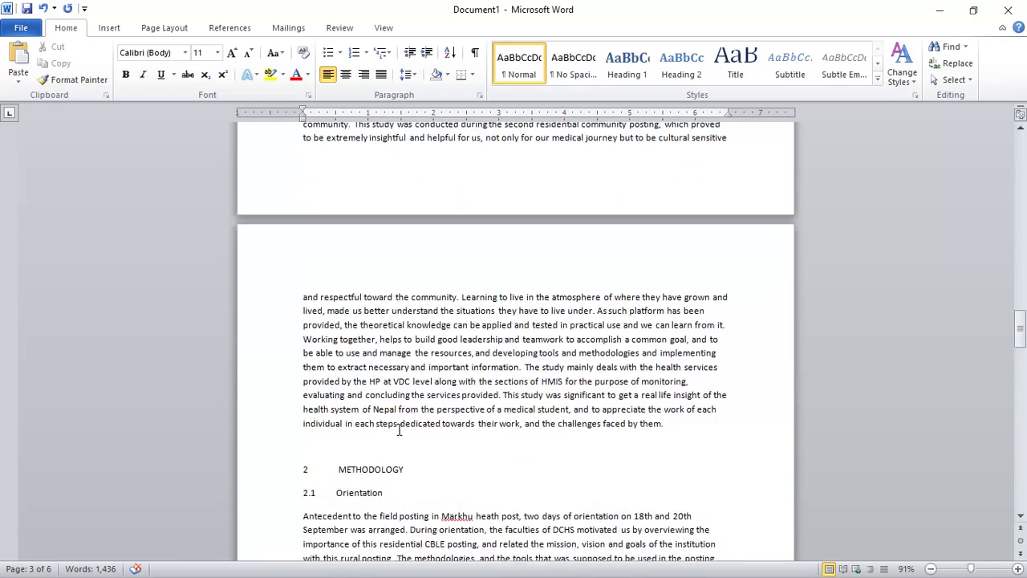
pyautogui.moveTo(1020, 357); pyautogui.dragTo(1021, 152)
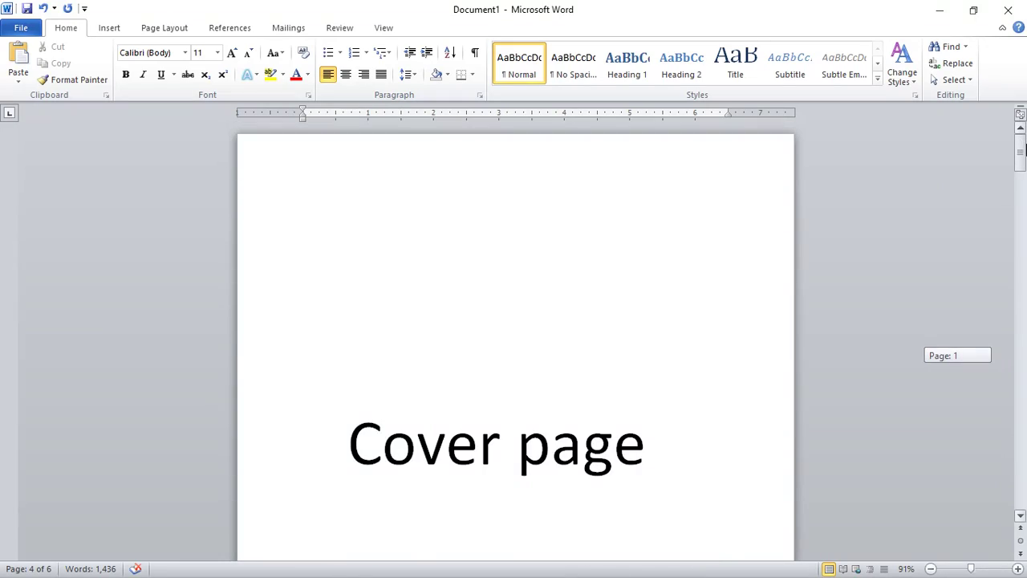
pyautogui.moveTo(1024, 157); pyautogui.dragTo(1020, 165)
pyautogui.moveTo(276, 269); pyautogui.dragTo(712, 574)
pyautogui.scroll(-11, 704, 397)
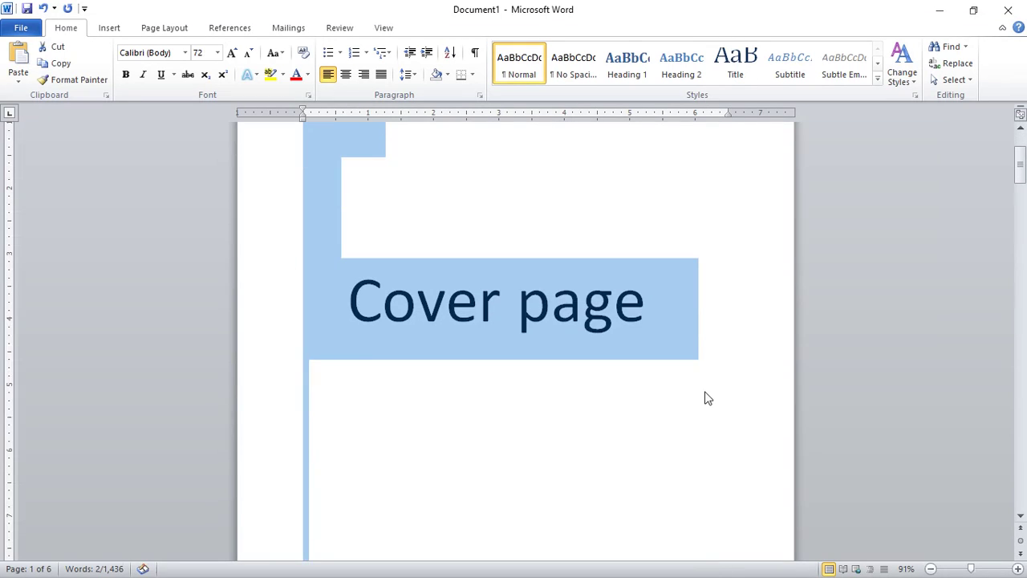
pyautogui.scroll(12, 708, 401)
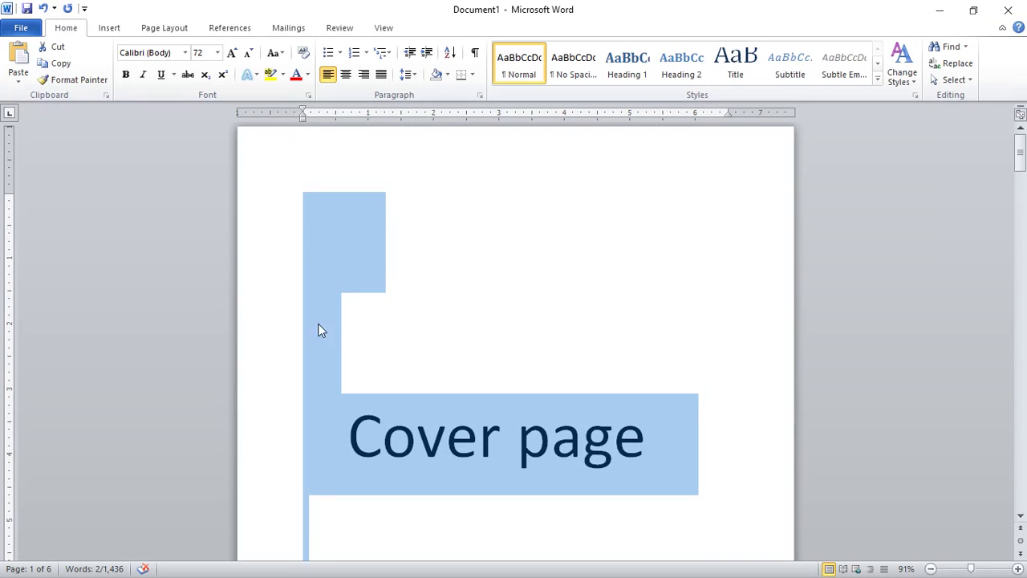
pyautogui.moveTo(1021, 152)
pyautogui.mouseDown()
pyautogui.moveTo(1022, 483)
pyautogui.moveTo(1022, 144)
pyautogui.mouseUp()
pyautogui.click(727, 514)
pyautogui.press('Left')
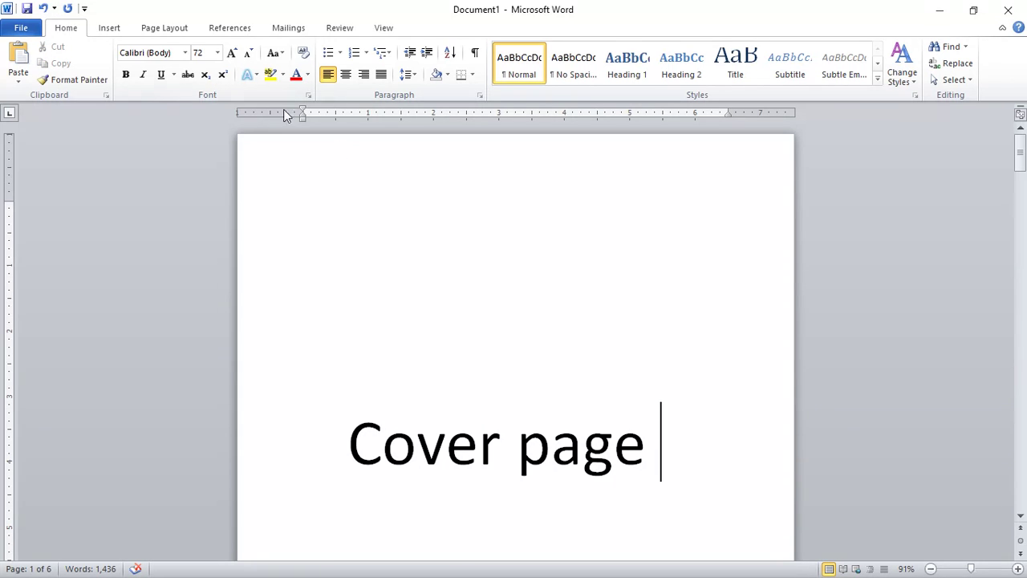
# - Insert a centred Plain Number 2 page number at the bottom of the page
pyautogui.click(111, 28)
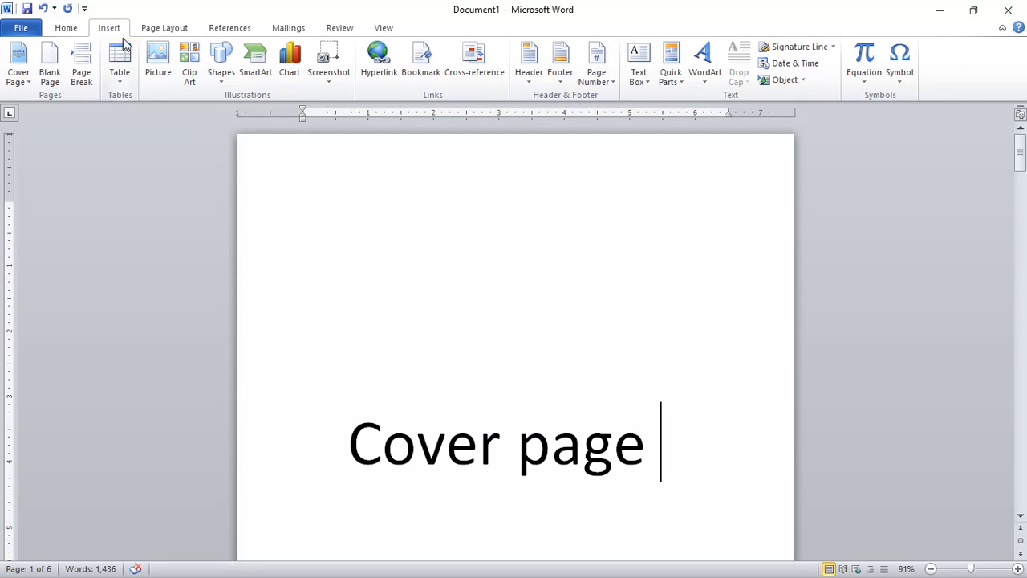
pyautogui.click(608, 83)
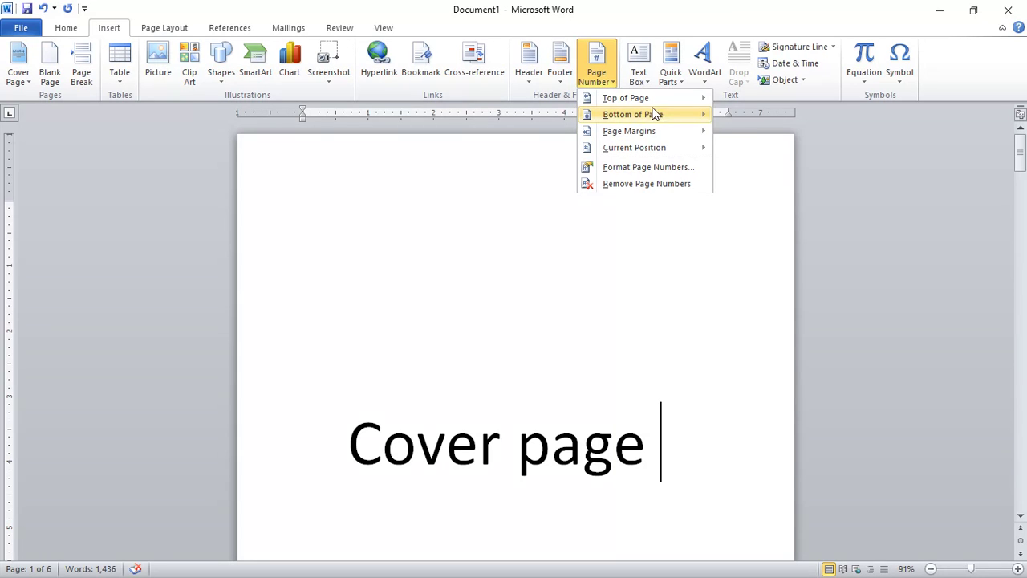
pyautogui.moveTo(647, 98)
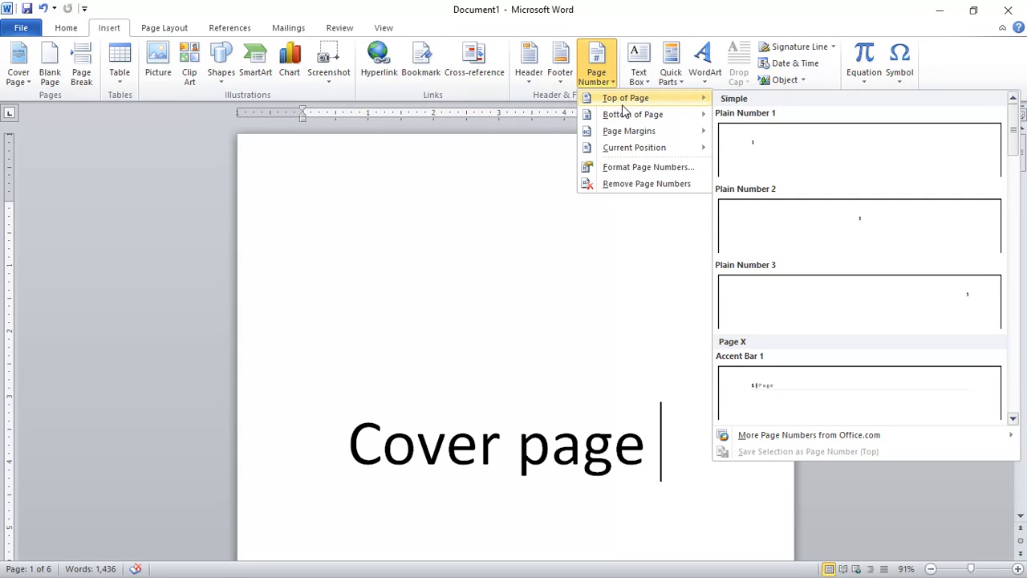
pyautogui.moveTo(616, 137)
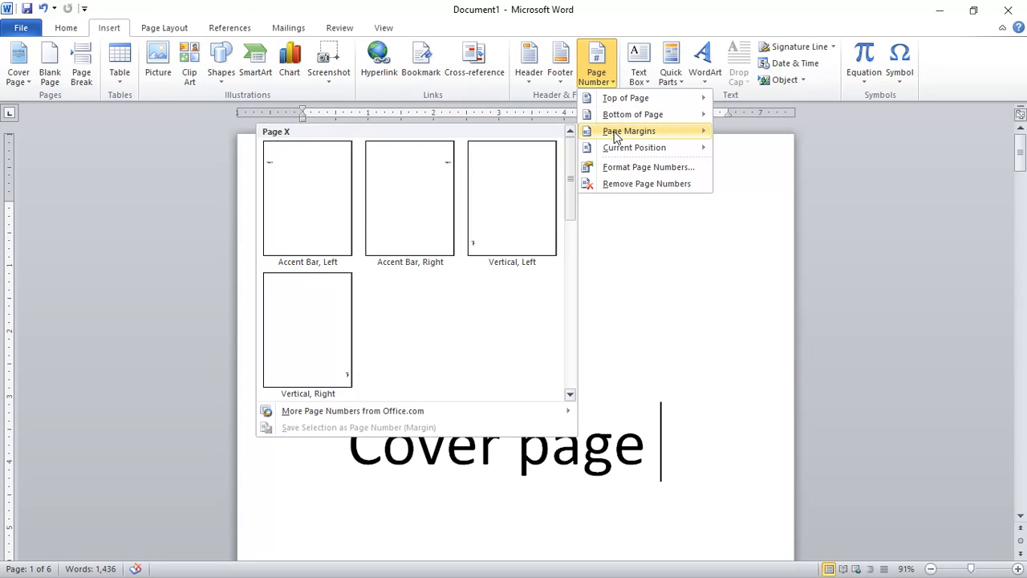
pyautogui.moveTo(647, 151)
pyautogui.scroll(-5, 835, 233)
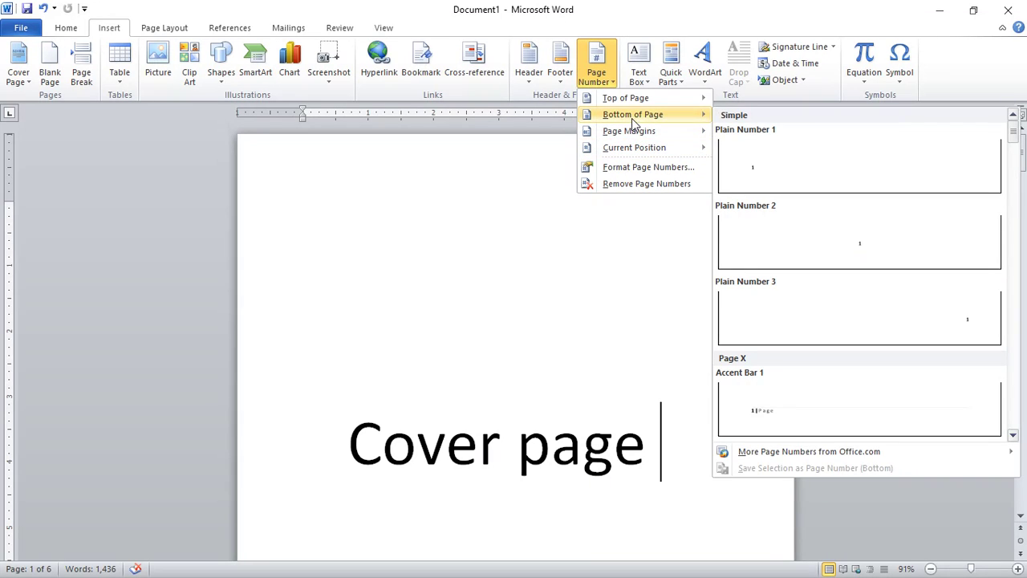
pyautogui.moveTo(633, 115)
pyautogui.click(913, 246)
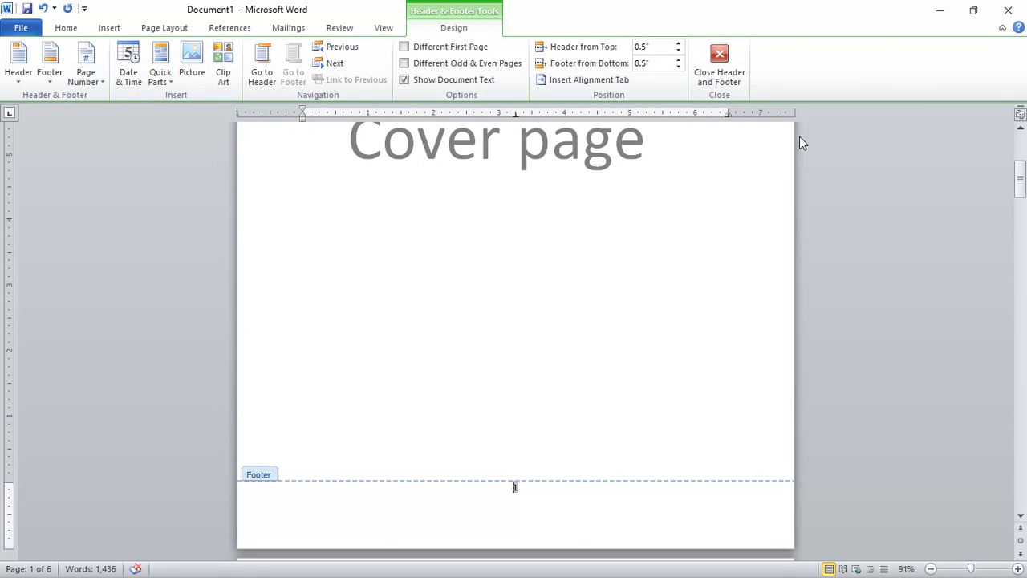
# - Check the footers numbered 1 through 6, then close footer editing and return to the body text
pyautogui.scroll(-15, 542, 357)
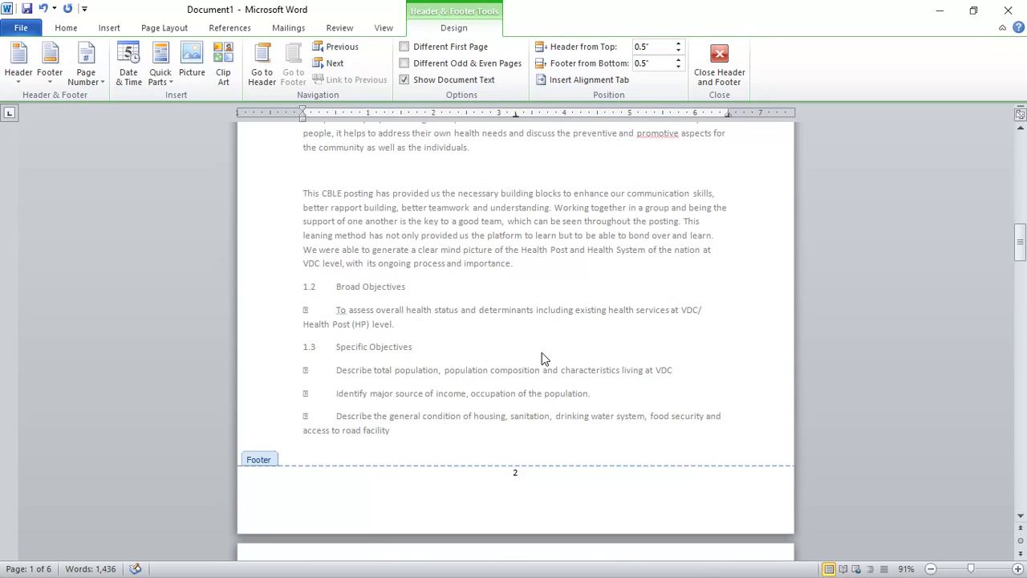
pyautogui.scroll(-4, 541, 358)
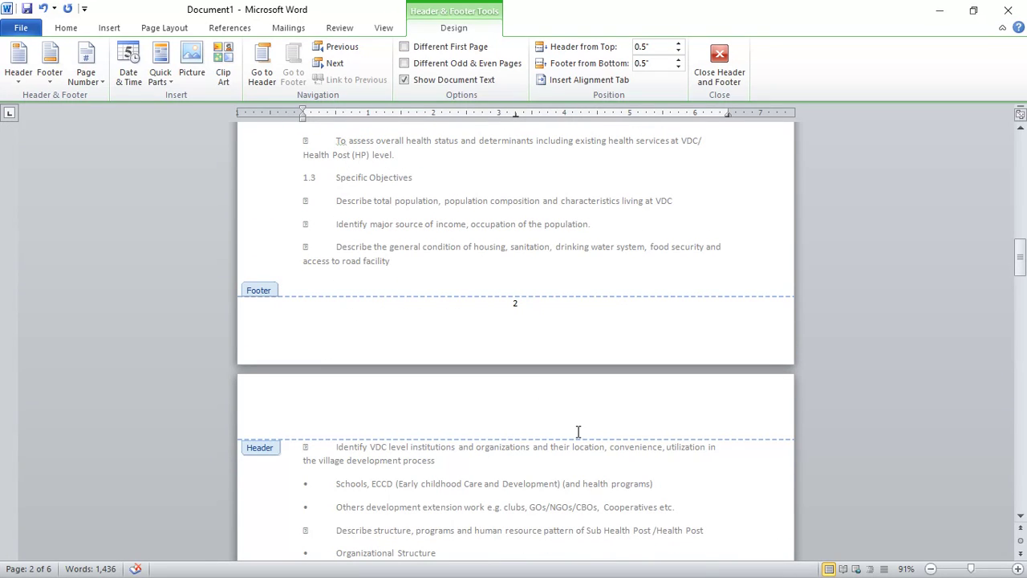
pyautogui.scroll(-16, 578, 432)
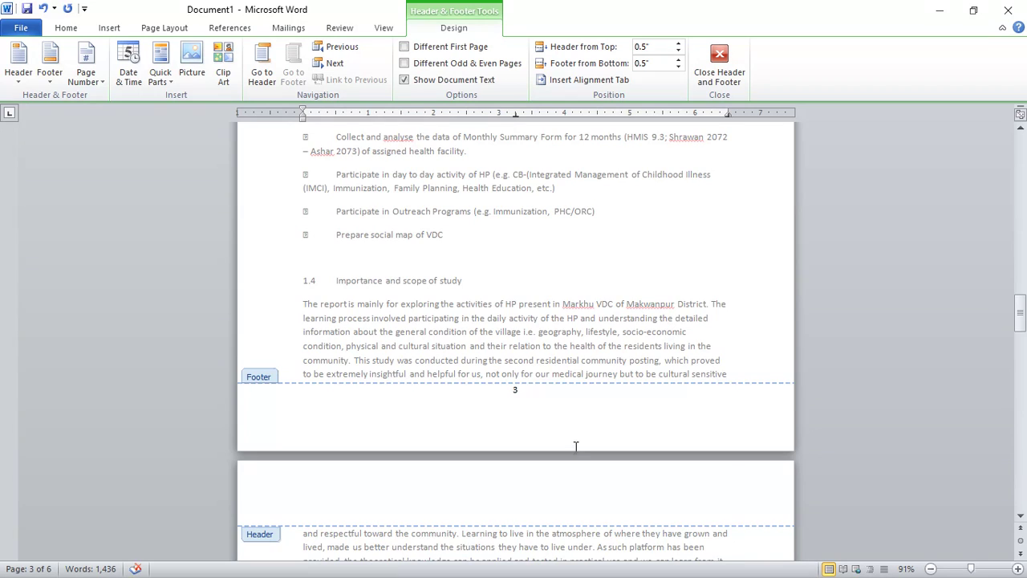
pyautogui.scroll(-20, 577, 433)
pyautogui.scroll(-12, 594, 425)
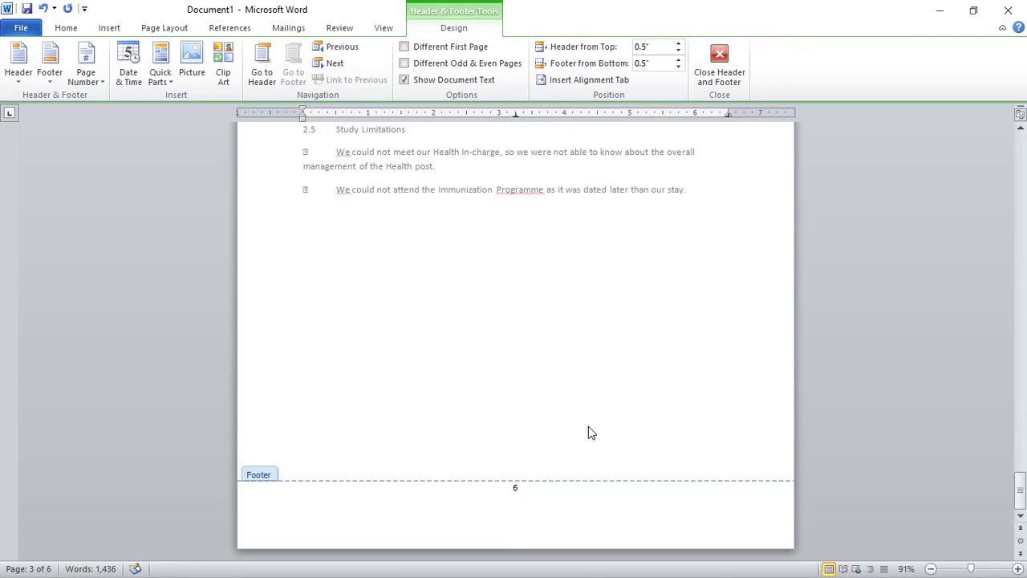
pyautogui.moveTo(1019, 486); pyautogui.dragTo(990, 96)
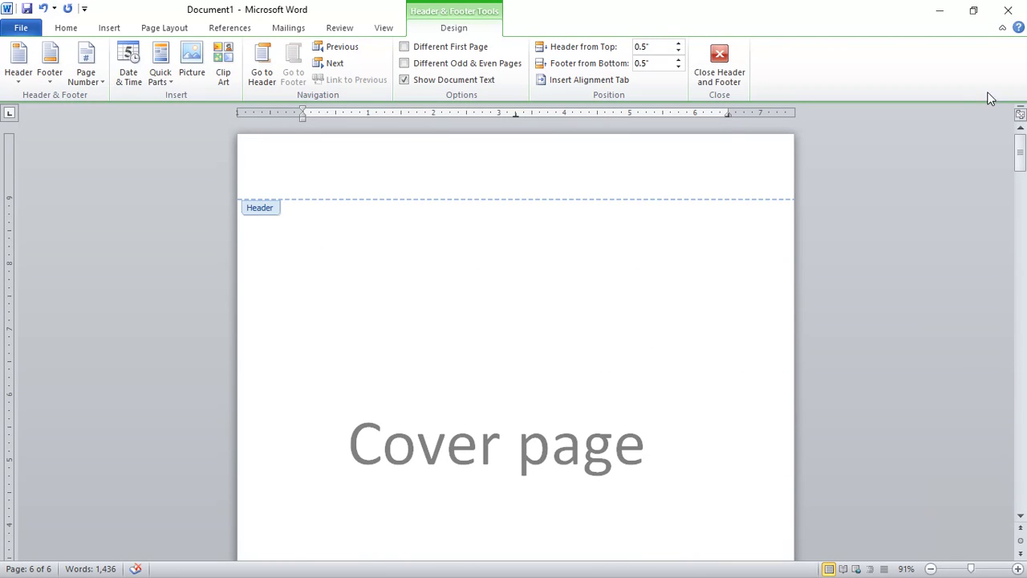
pyautogui.doubleClick(553, 390)
pyautogui.scroll(-10, 552, 390)
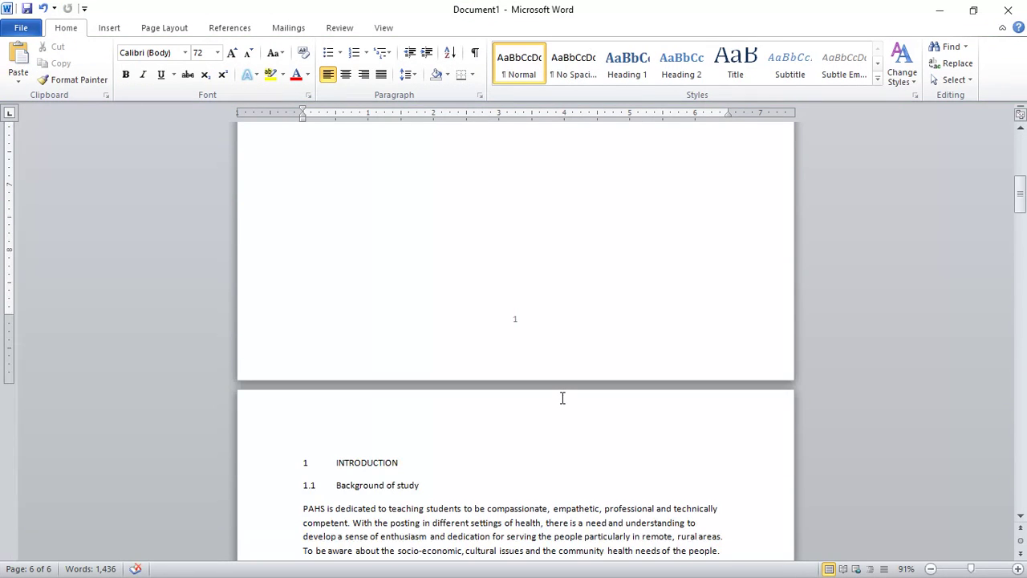
pyautogui.scroll(4, 569, 346)
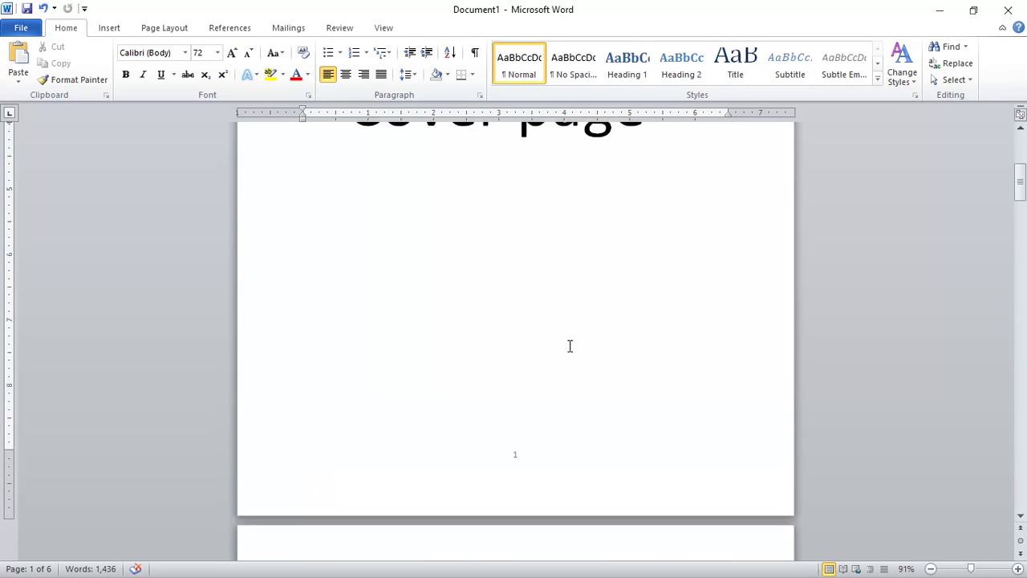
pyautogui.click(419, 165)
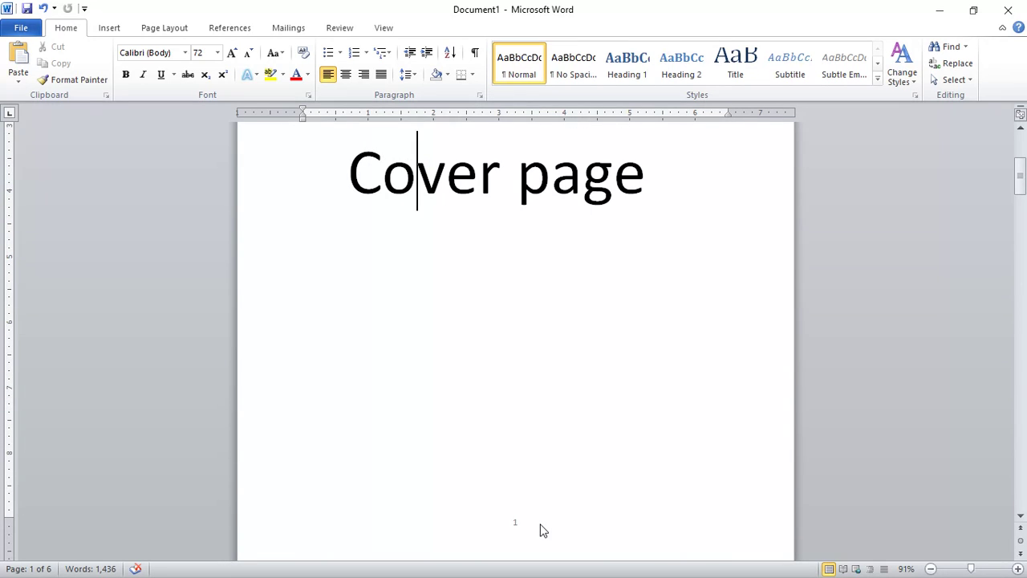
pyautogui.scroll(-3, 610, 493)
pyautogui.scroll(3, 612, 492)
pyautogui.click(671, 180)
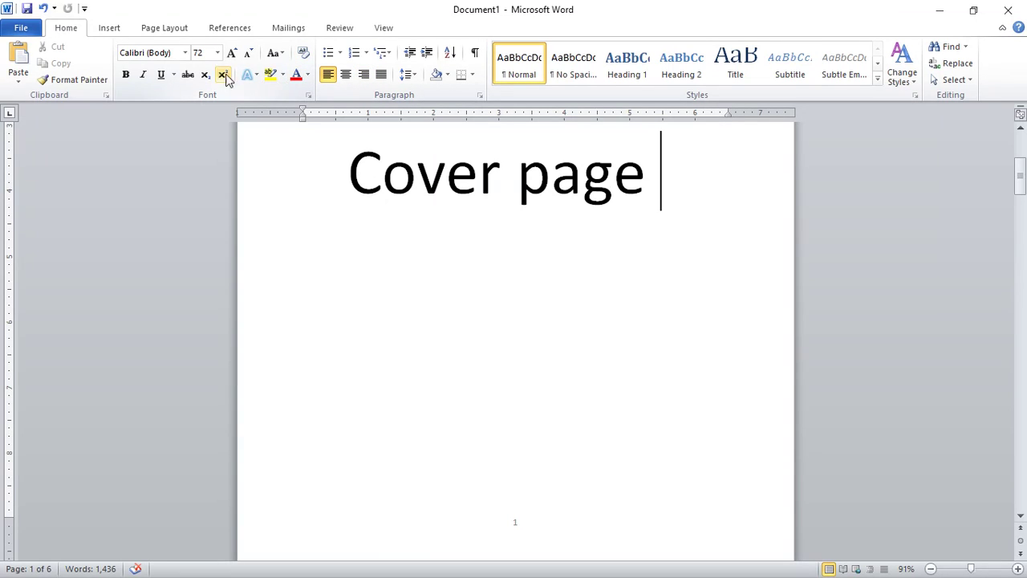
# - Insert a Next Page section break after the Cover page title
pyautogui.click(165, 28)
pyautogui.click(272, 49)
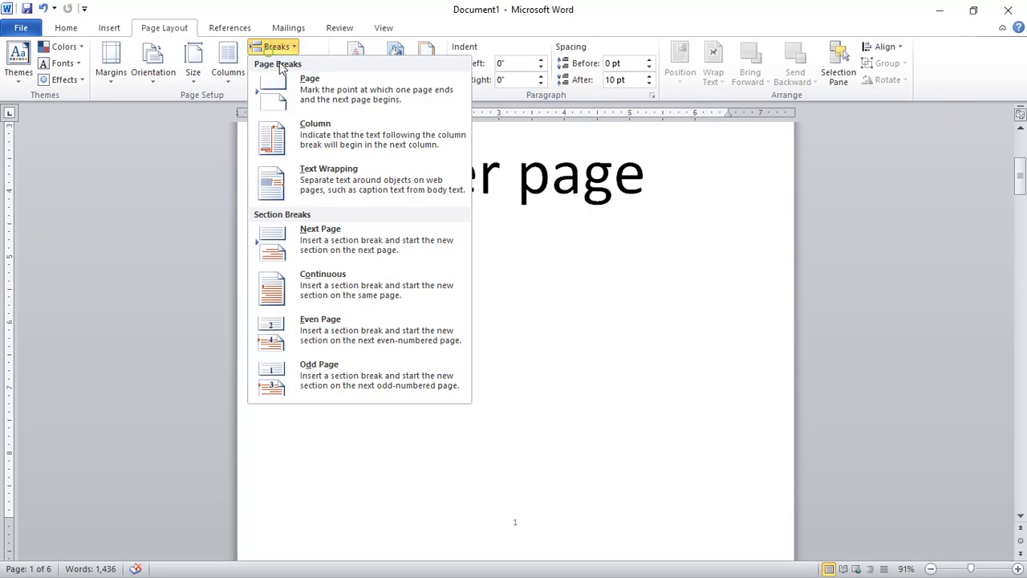
pyautogui.click(370, 246)
pyautogui.scroll(-5, 436, 339)
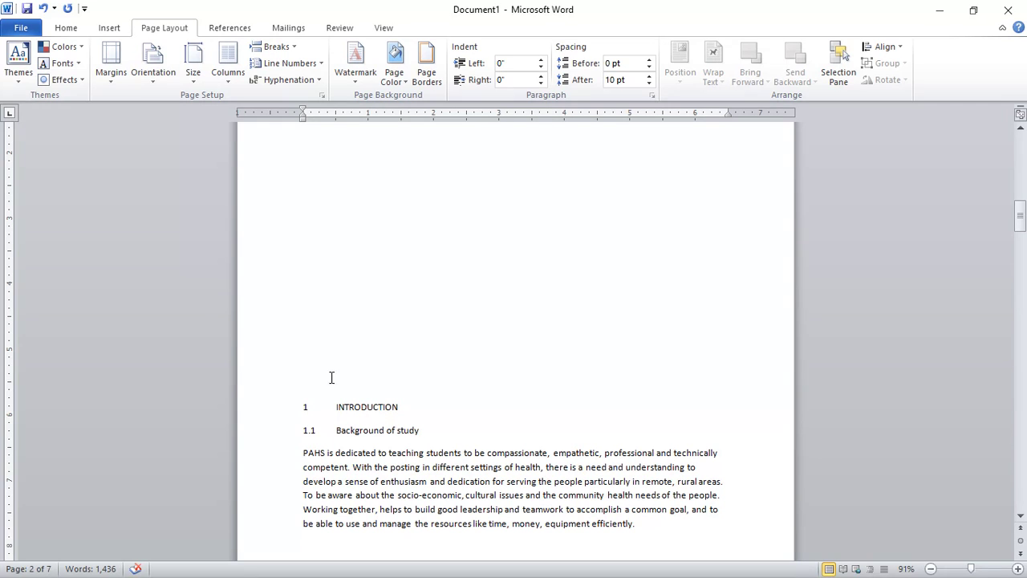
pyautogui.scroll(-1, 374, 403)
pyautogui.scroll(6, 374, 404)
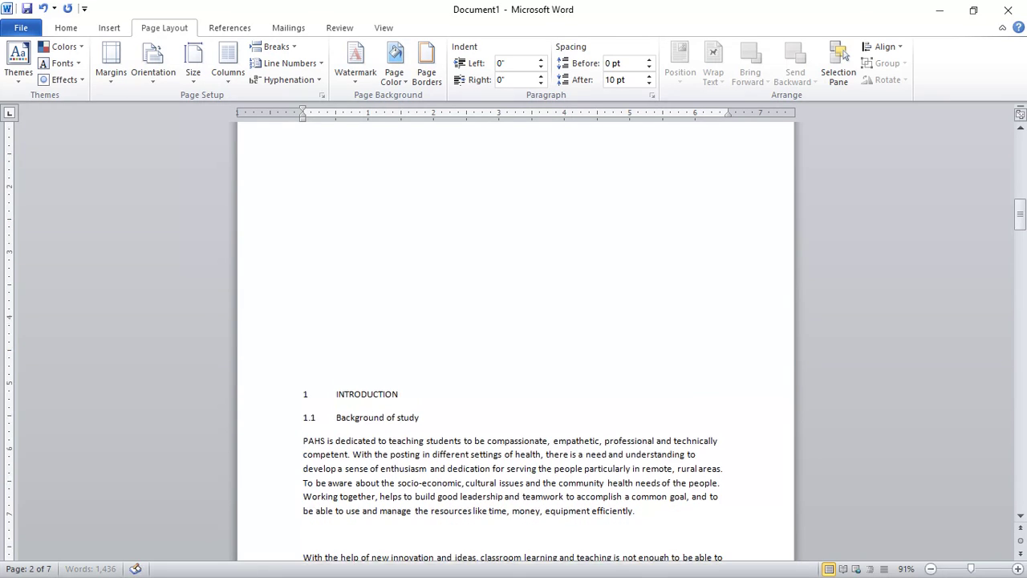
# - Remove the extra blank page and restore the title's ending by retyping 'age'
pyautogui.press('BackSpace')
pyautogui.press('BackSpace')
pyautogui.scroll(3, 557, 298)
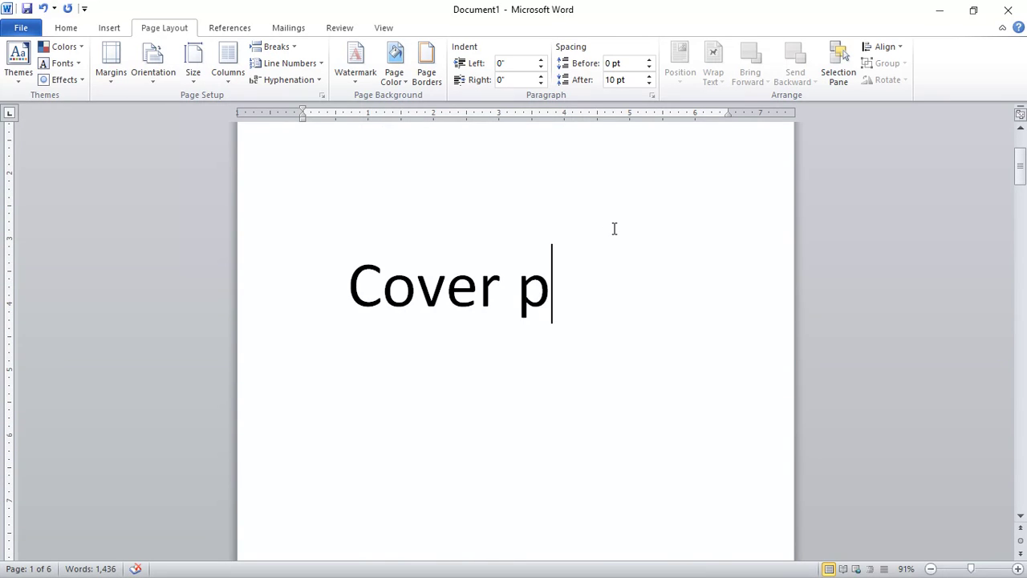
pyautogui.write('age')
pyautogui.scroll(-10, 692, 239)
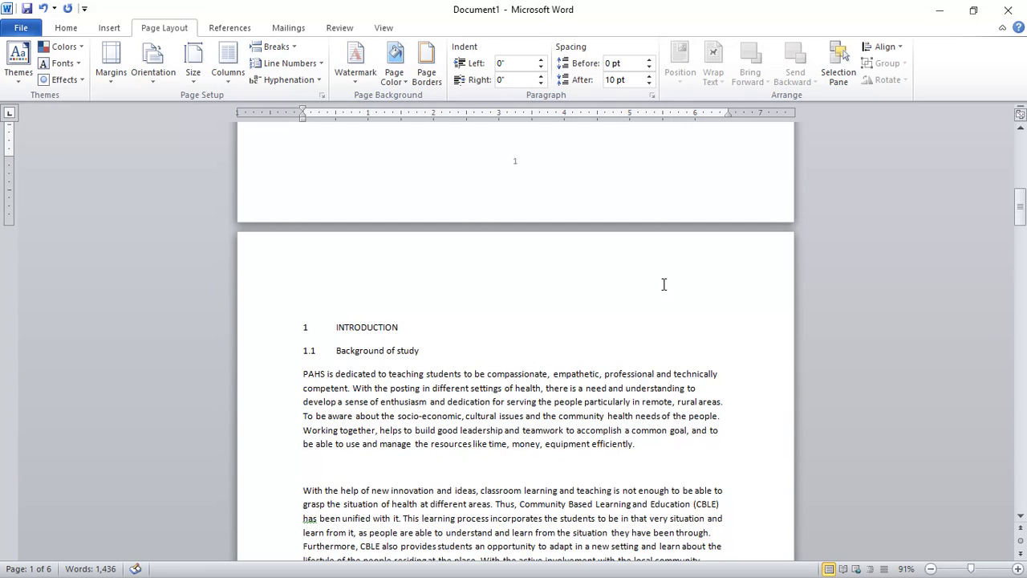
pyautogui.scroll(8, 634, 288)
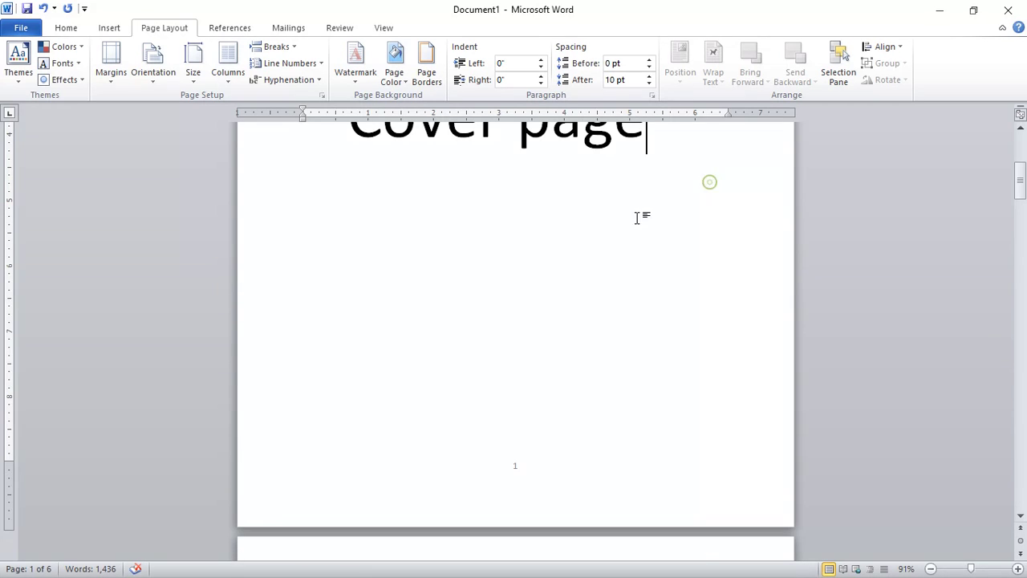
pyautogui.scroll(4, 566, 334)
pyautogui.scroll(-10, 567, 367)
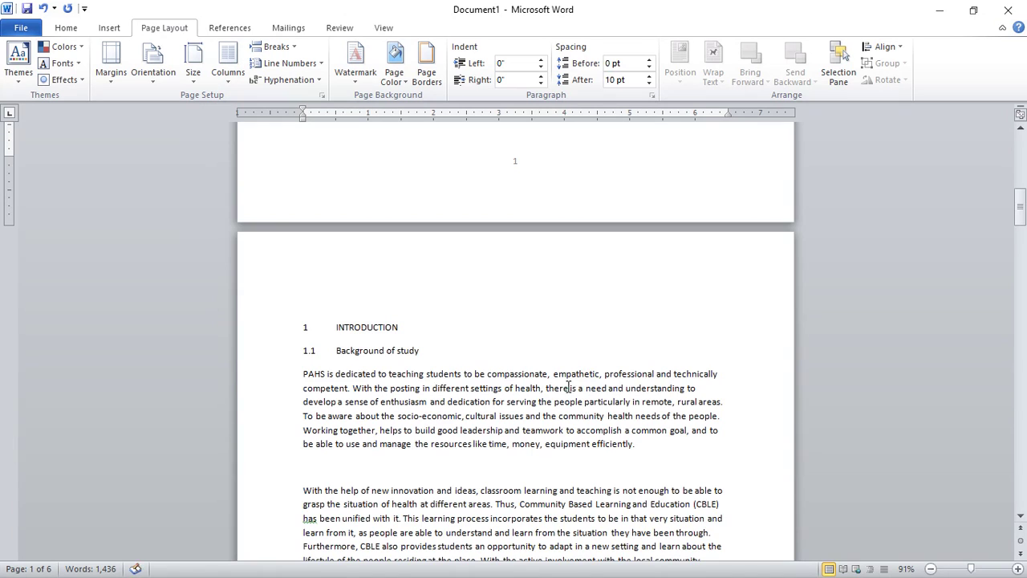
pyautogui.scroll(5, 565, 321)
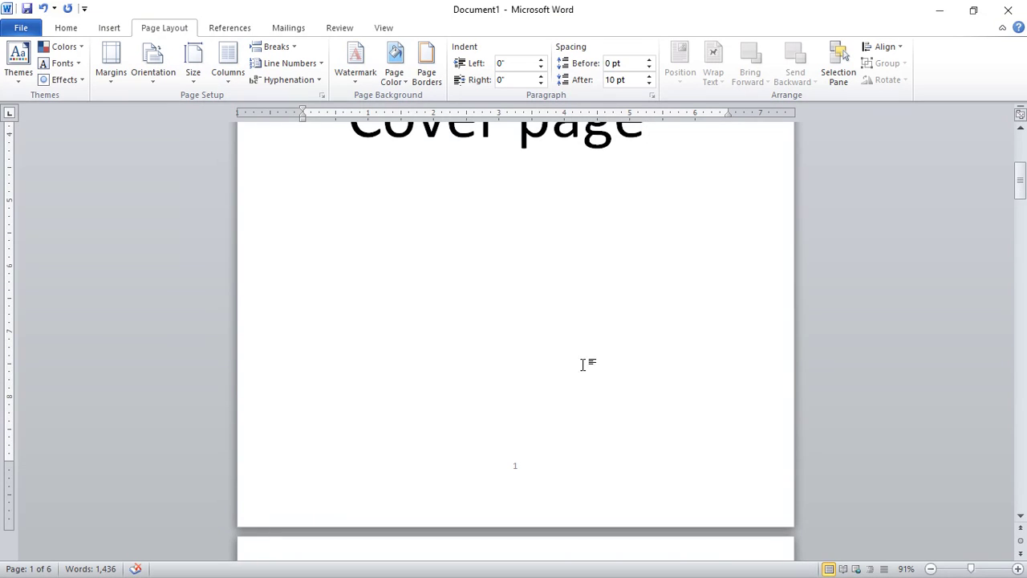
pyautogui.scroll(-3, 571, 409)
pyautogui.scroll(-1, 560, 456)
pyautogui.scroll(7, 502, 399)
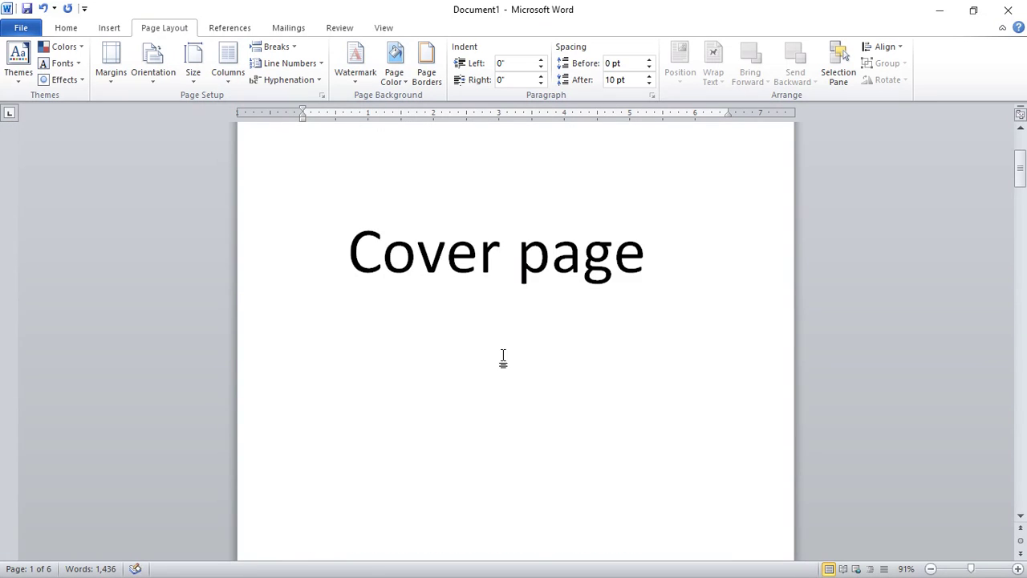
pyautogui.scroll(-5, 506, 337)
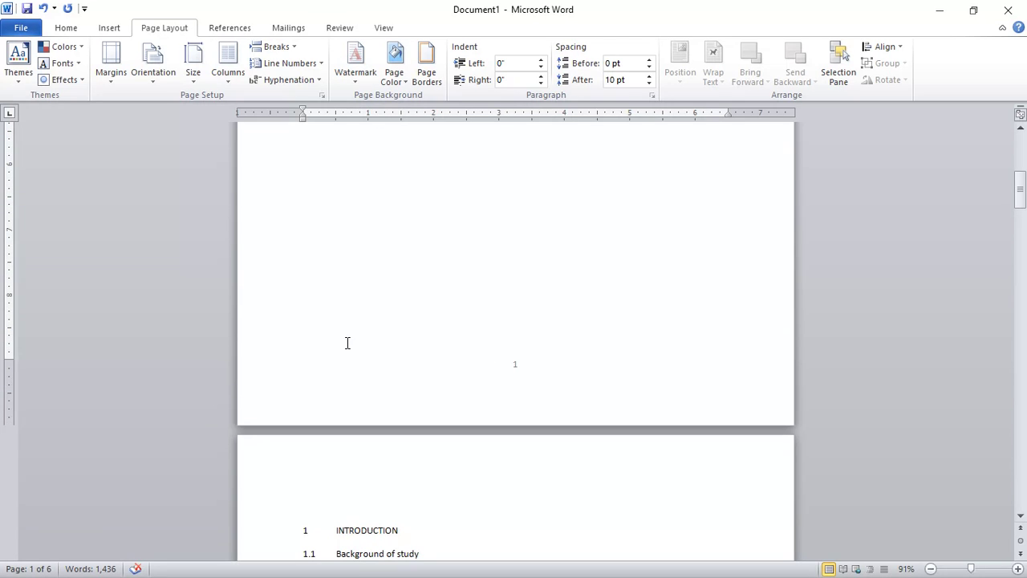
pyautogui.scroll(-15, 417, 442)
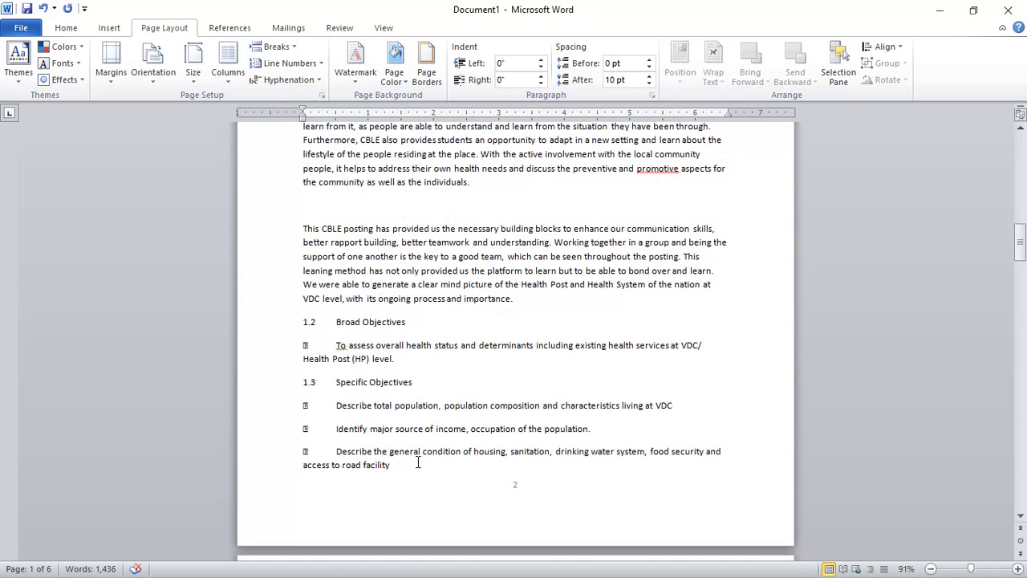
# - Open the page 2 footer for editing and compare the Section 1 and Section 2 footers
pyautogui.doubleClick(520, 485)
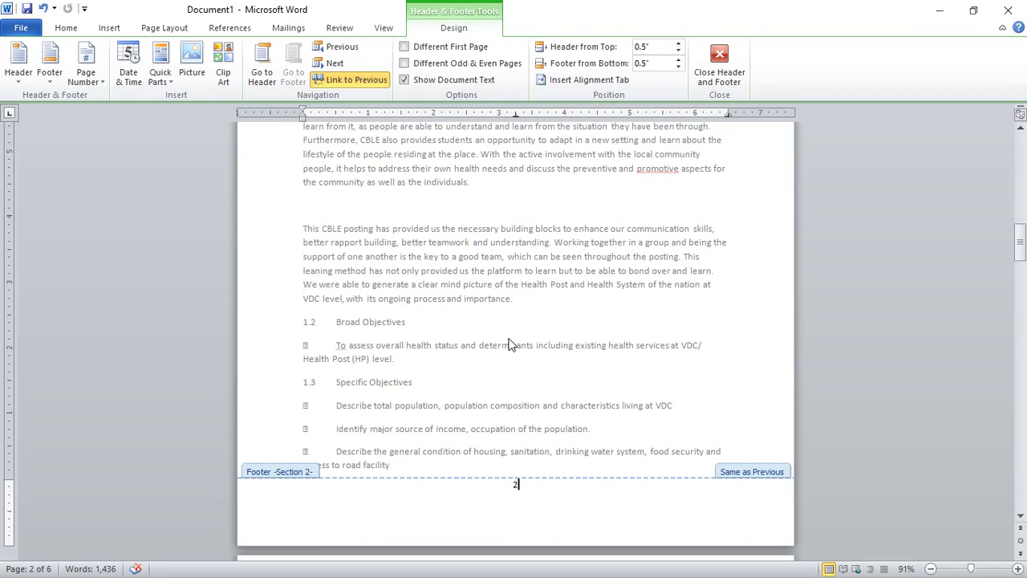
pyautogui.scroll(13, 394, 498)
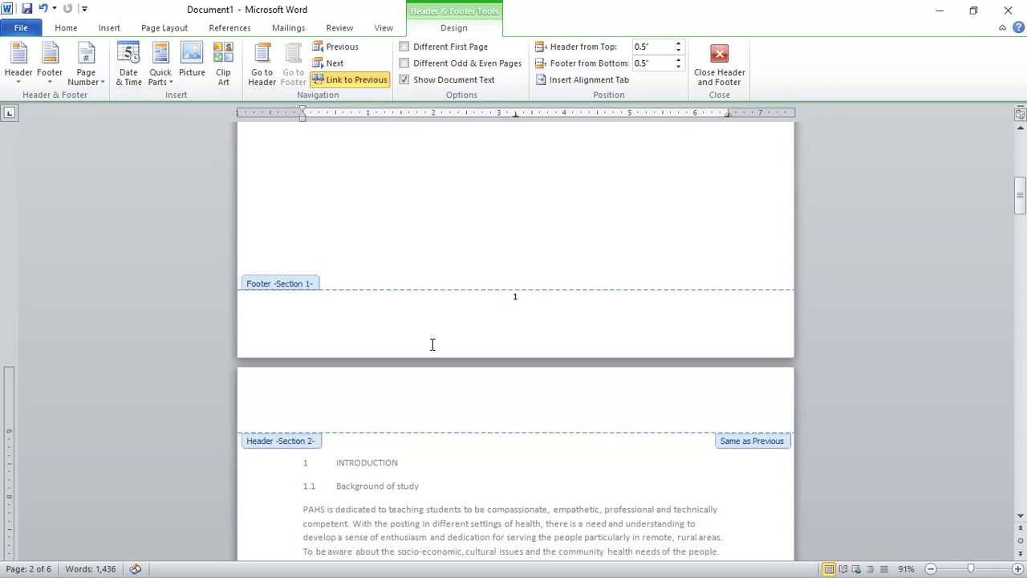
pyautogui.scroll(-2, 489, 361)
pyautogui.scroll(-9, 469, 448)
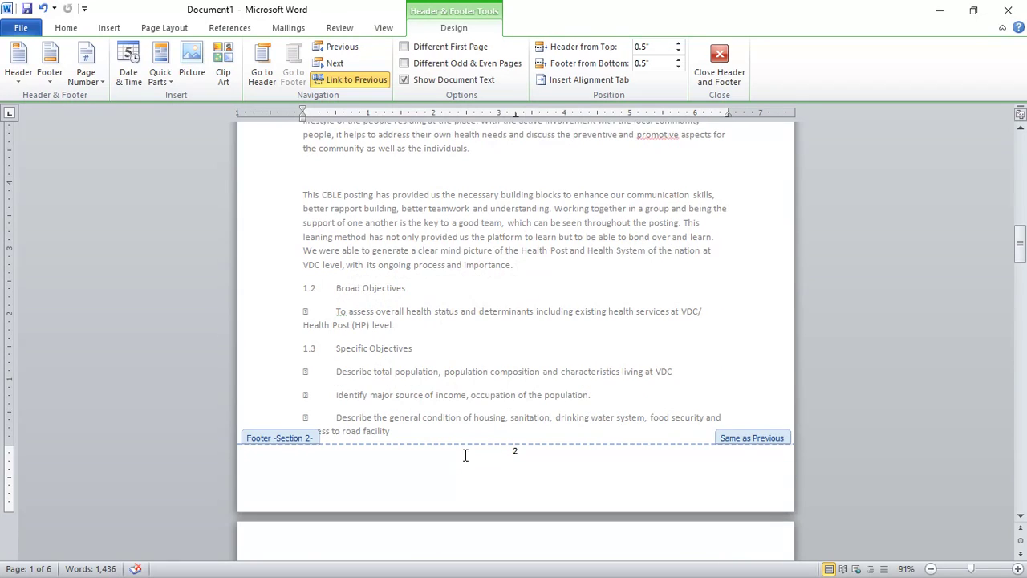
pyautogui.scroll(9, 659, 397)
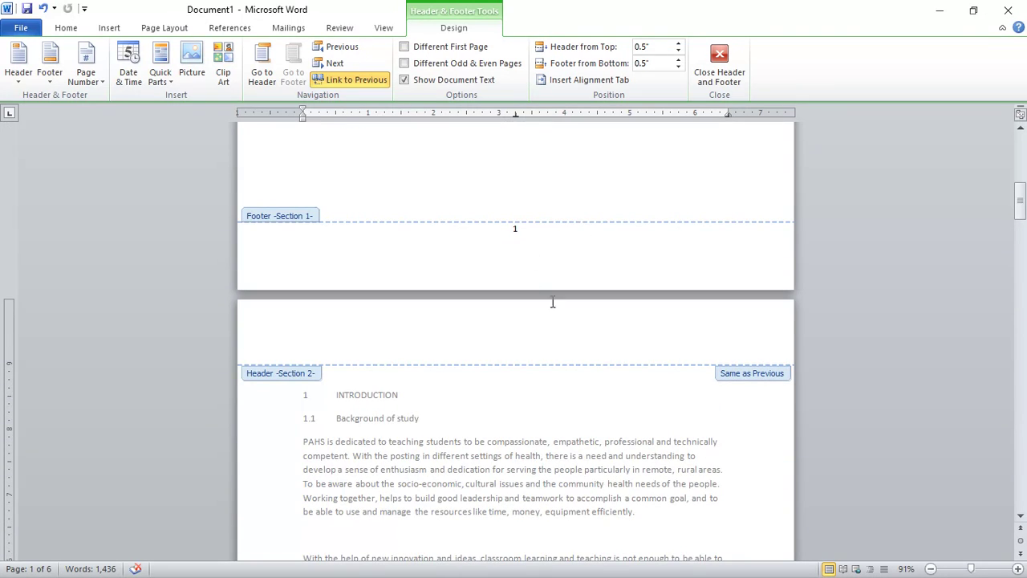
pyautogui.scroll(-8, 552, 302)
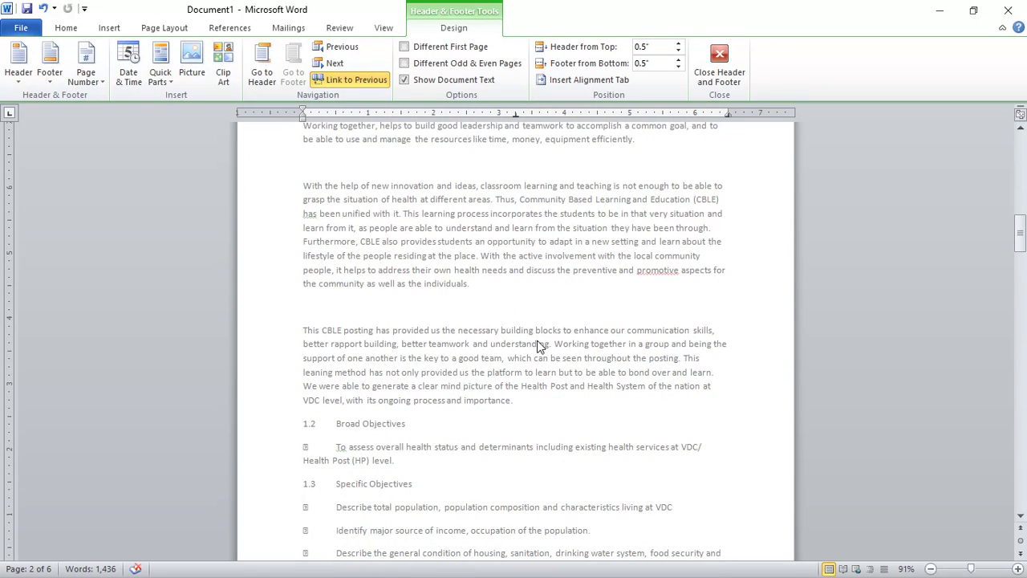
pyautogui.scroll(-6, 537, 423)
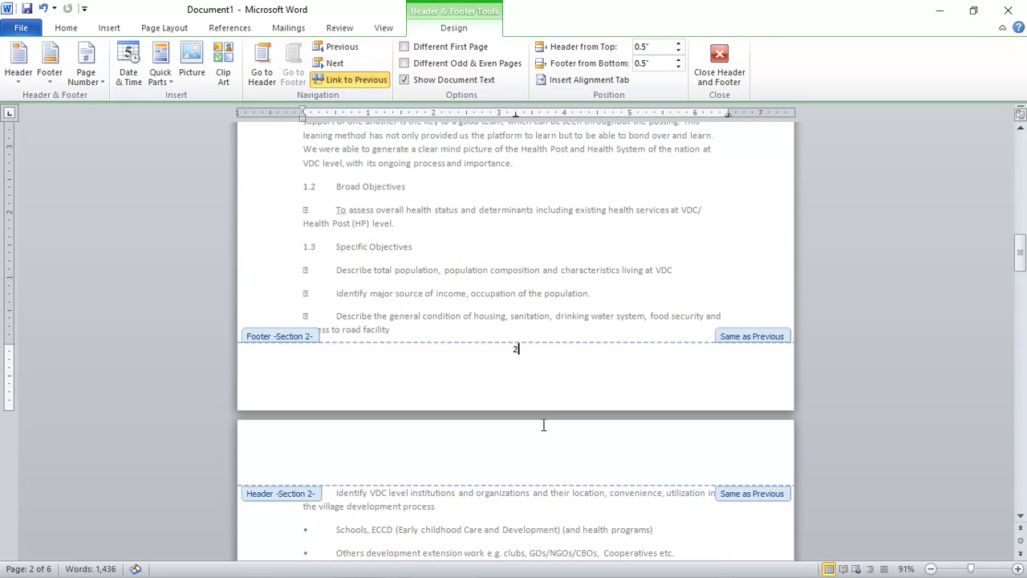
# - Turn off Link to Previous for the Section 2 footer and place the cursor in page 2's footer
pyautogui.click(354, 80)
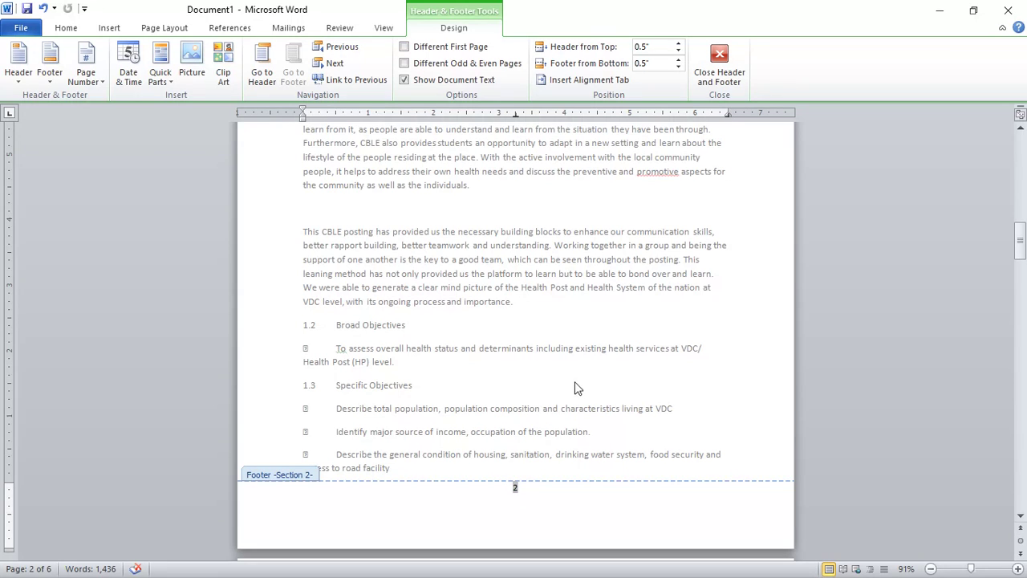
pyautogui.click(544, 493)
pyautogui.click(533, 486)
pyautogui.scroll(7, 427, 431)
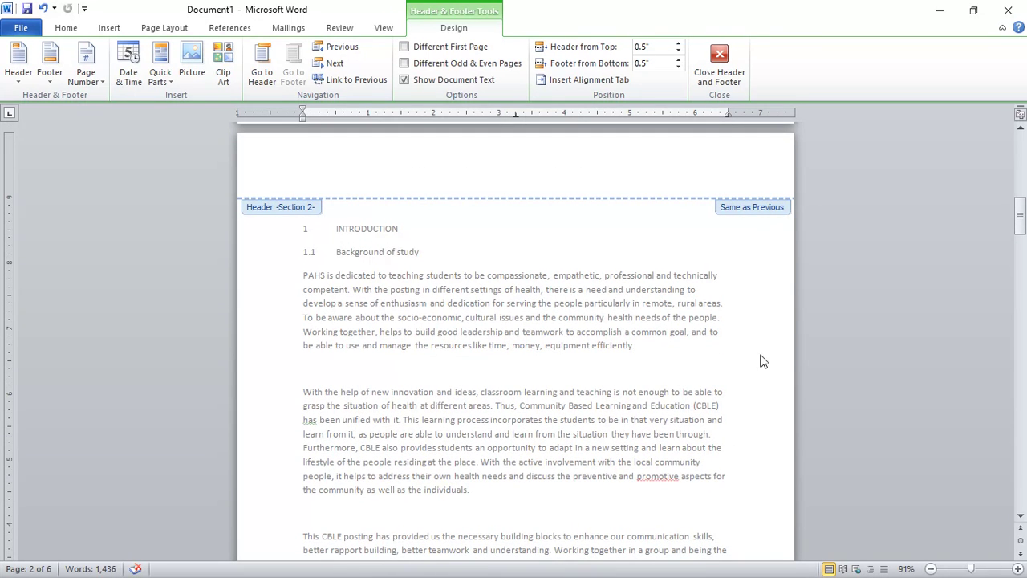
pyautogui.scroll(-9, 762, 361)
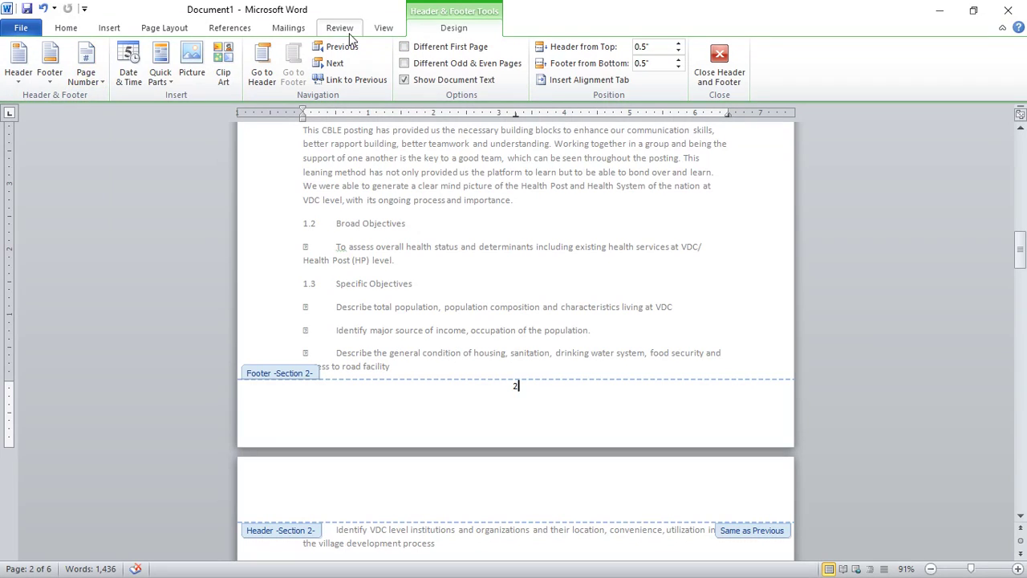
# - Set Section 2's page number format to start at 1
pyautogui.click(88, 84)
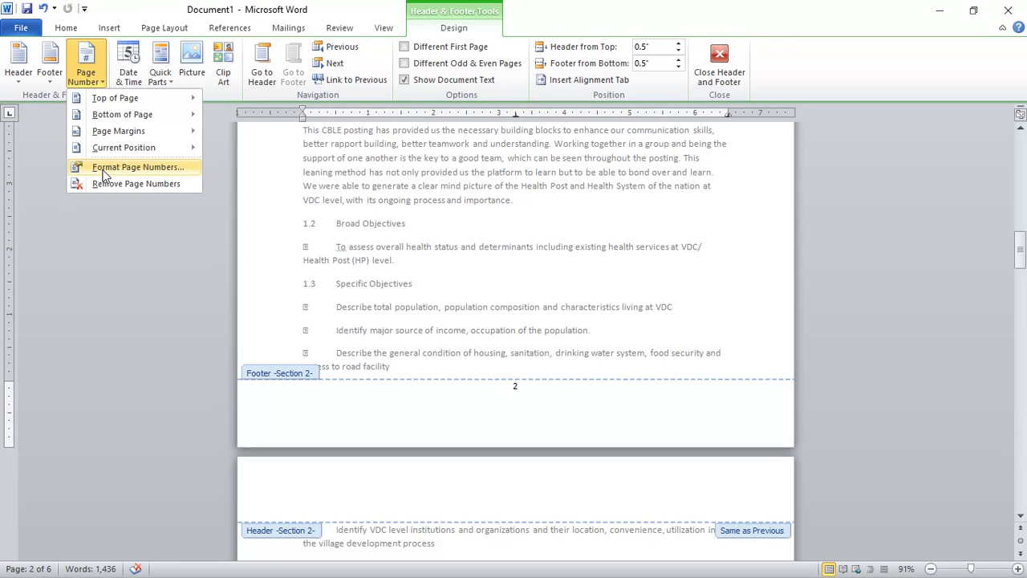
pyautogui.click(174, 168)
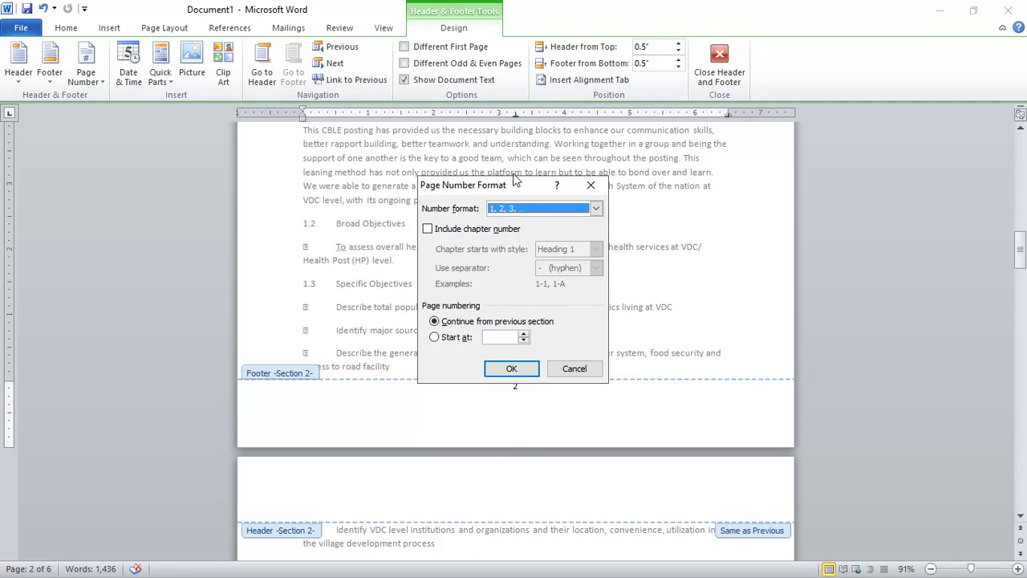
pyautogui.click(448, 344)
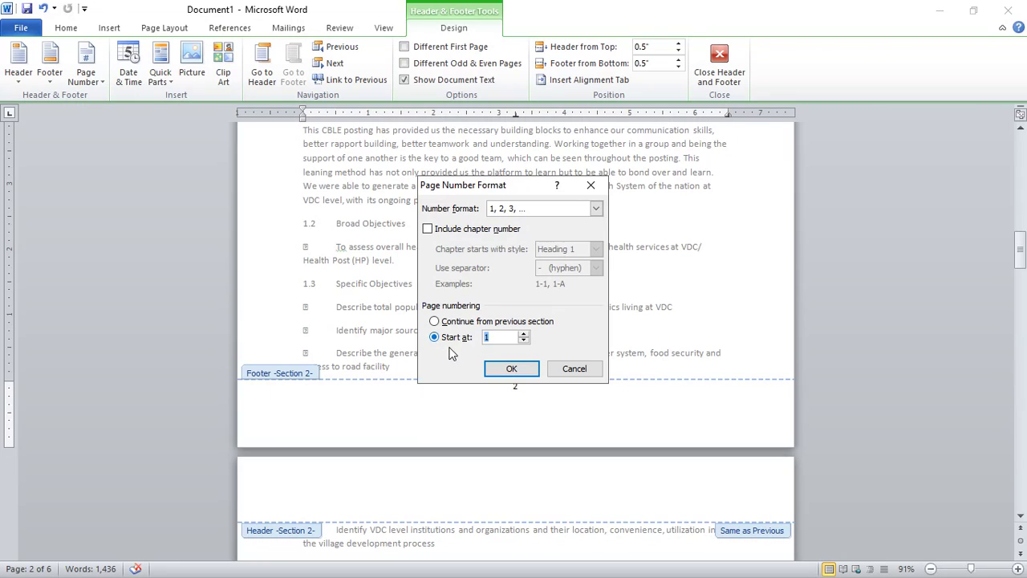
pyautogui.click(492, 336)
pyautogui.click(501, 370)
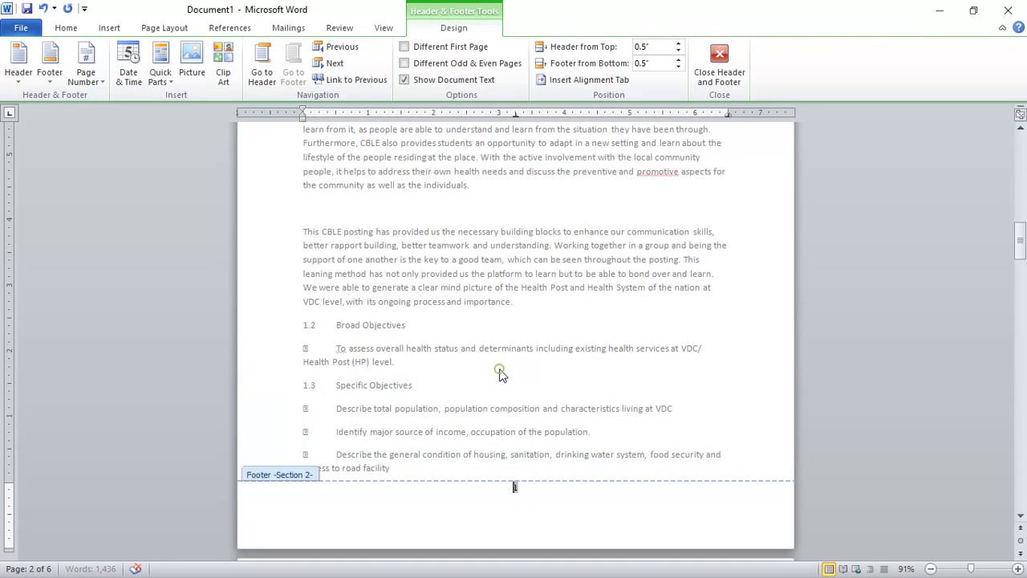
pyautogui.click(539, 463)
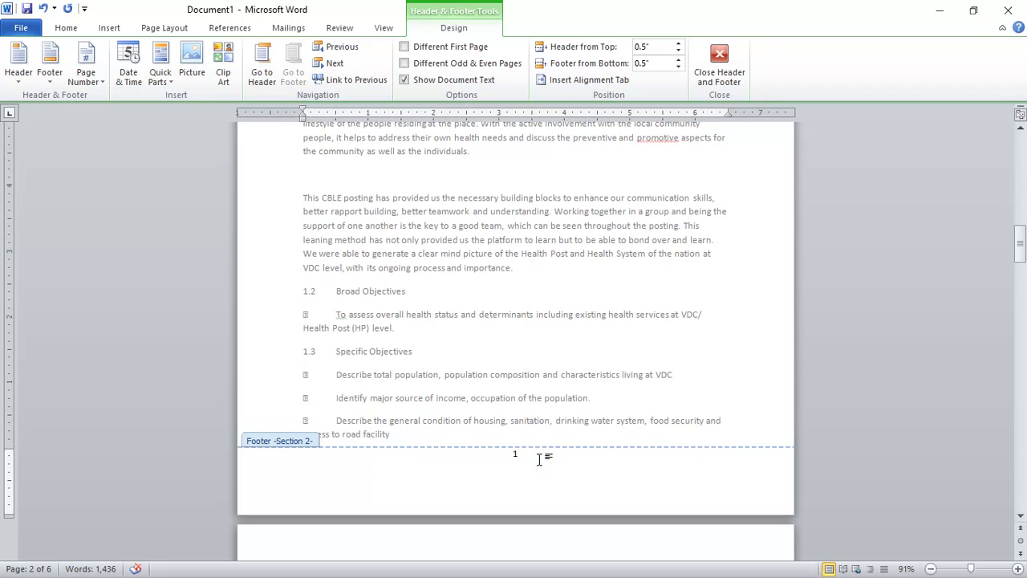
pyautogui.scroll(9, 534, 457)
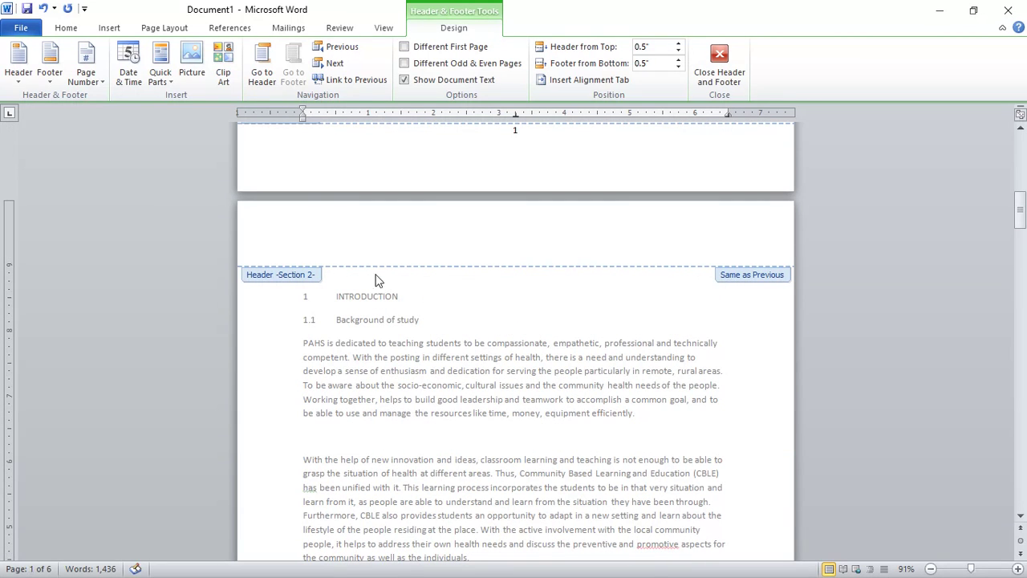
pyautogui.scroll(10, 498, 397)
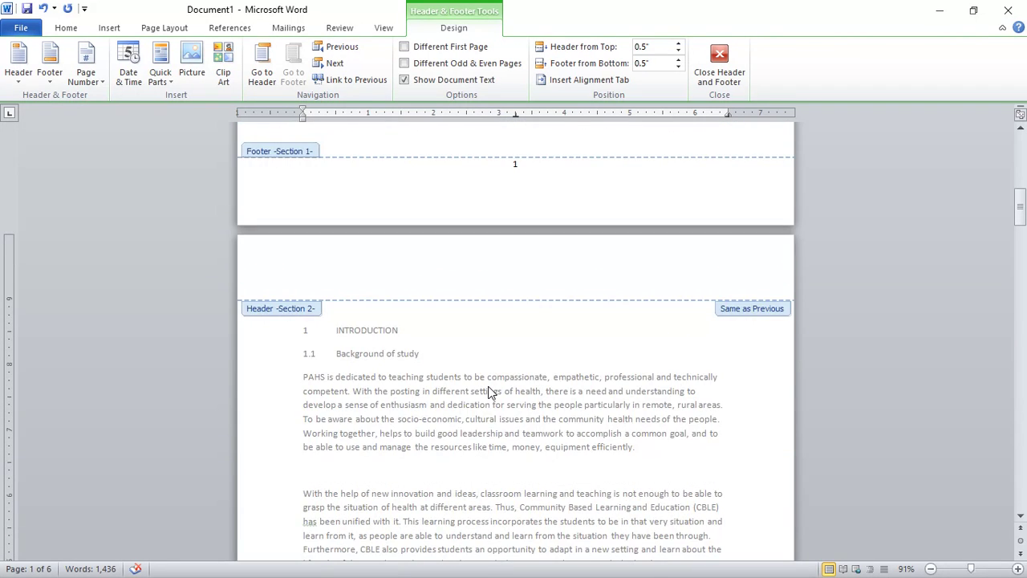
pyautogui.scroll(-5, 564, 392)
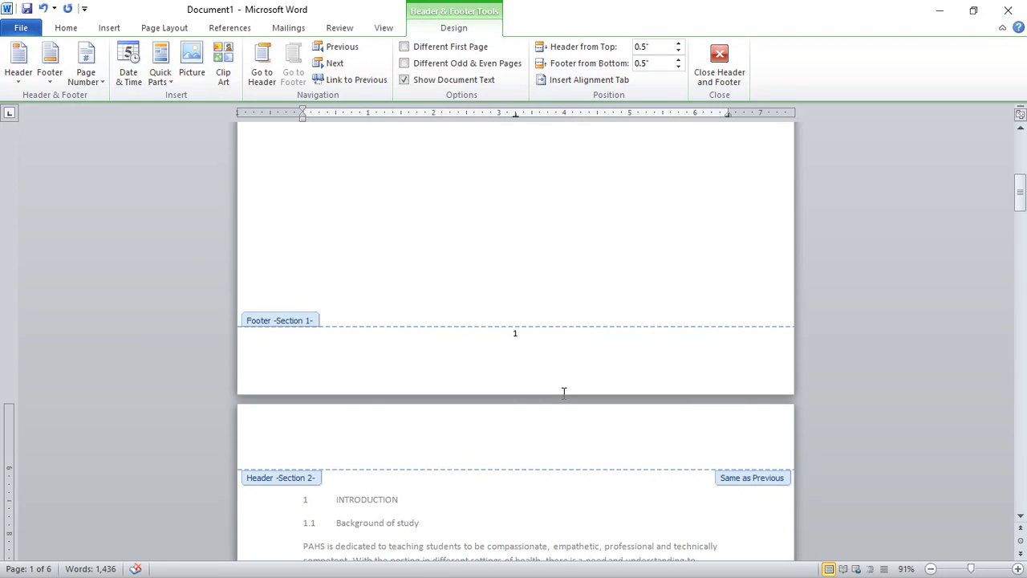
pyautogui.click(542, 342)
pyautogui.scroll(-11, 514, 377)
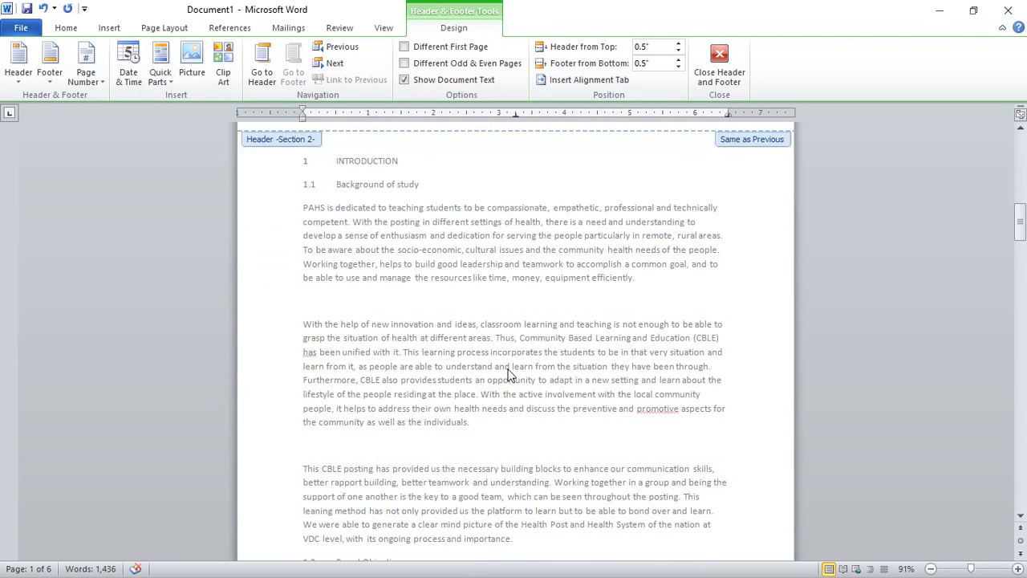
pyautogui.click(531, 489)
pyautogui.scroll(4, 522, 491)
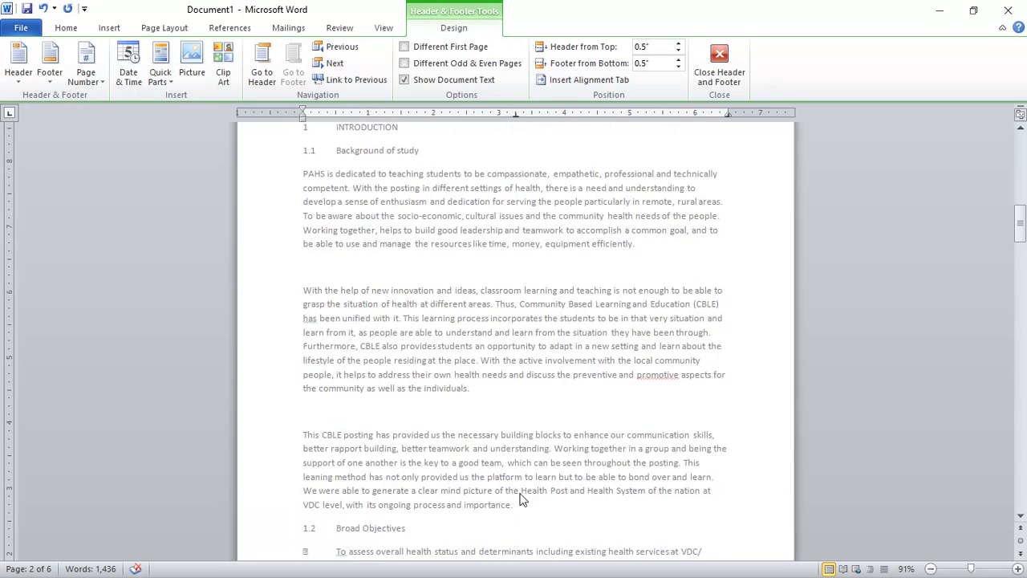
pyautogui.scroll(9, 454, 411)
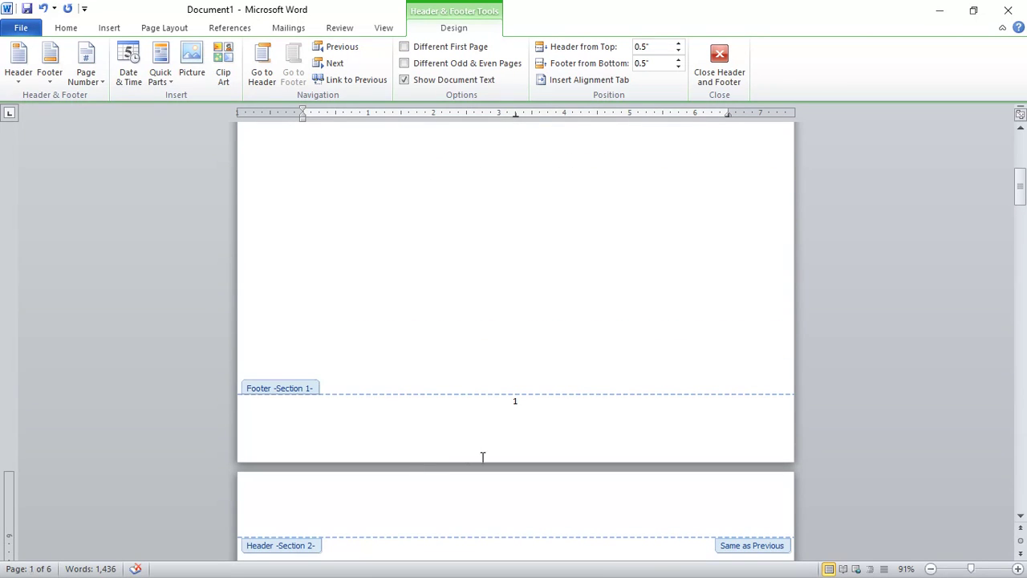
# - Delete the cover page's footer number and confirm the Section 2 pages run 1 to 5
pyautogui.click(537, 401)
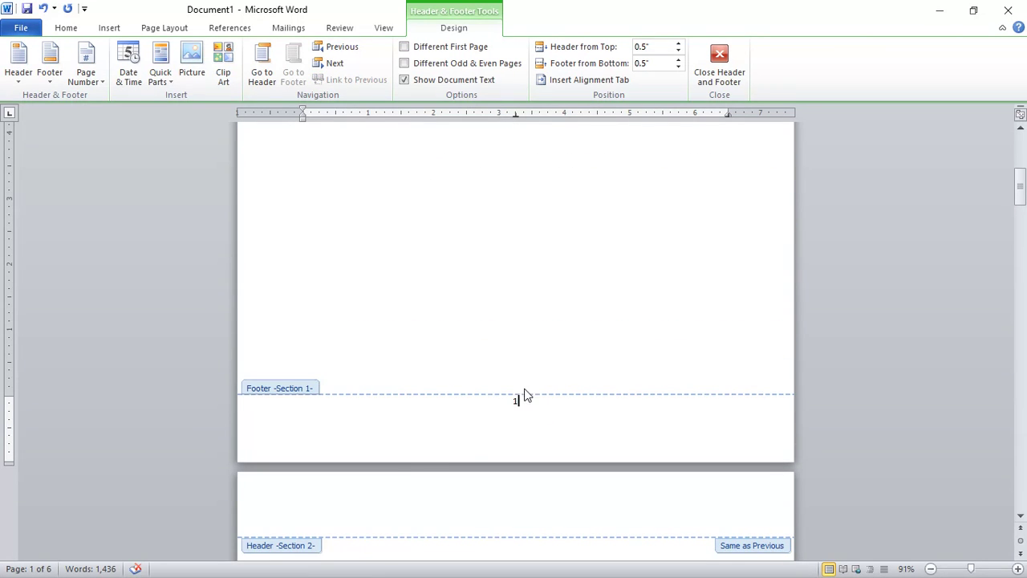
pyautogui.press('BackSpace')
pyautogui.press('BackSpace')
pyautogui.scroll(-15, 574, 464)
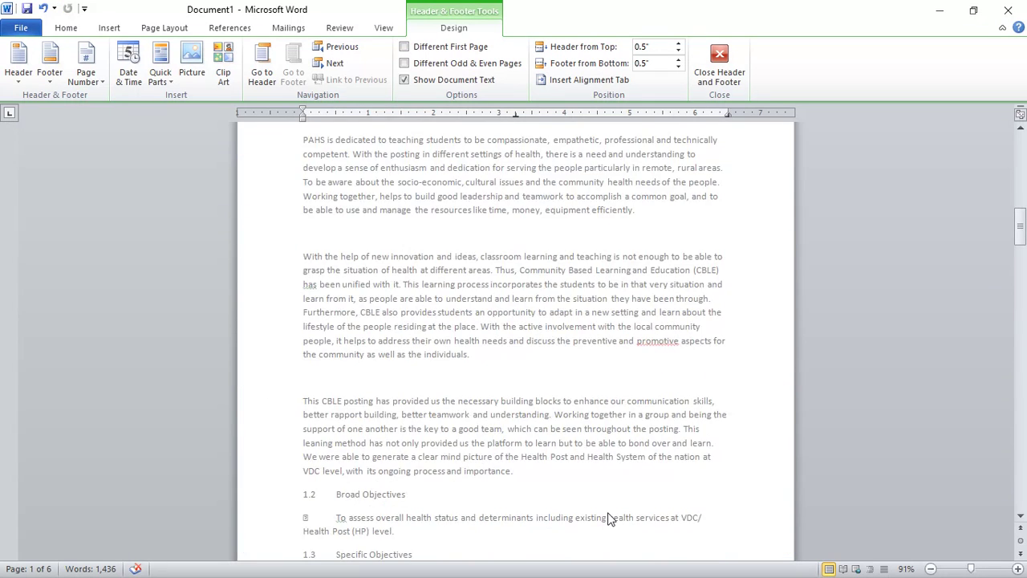
pyautogui.scroll(-20, 562, 440)
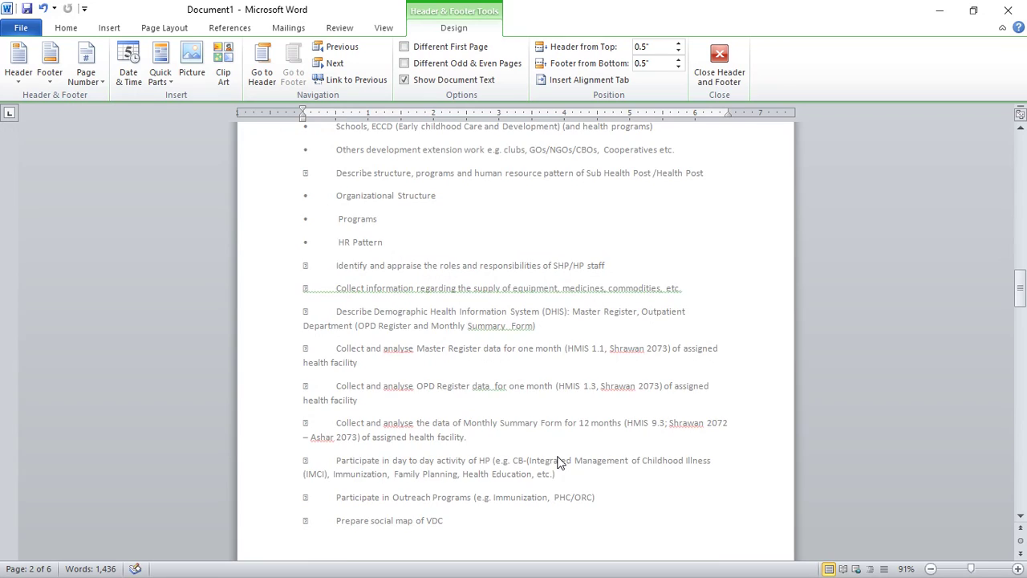
pyautogui.scroll(-20, 562, 457)
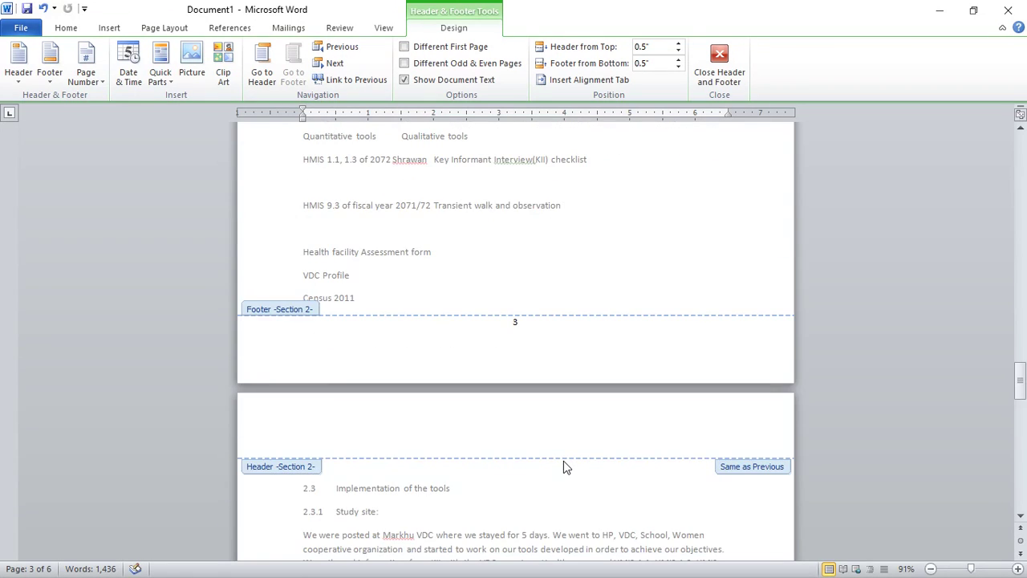
pyautogui.scroll(-15, 562, 466)
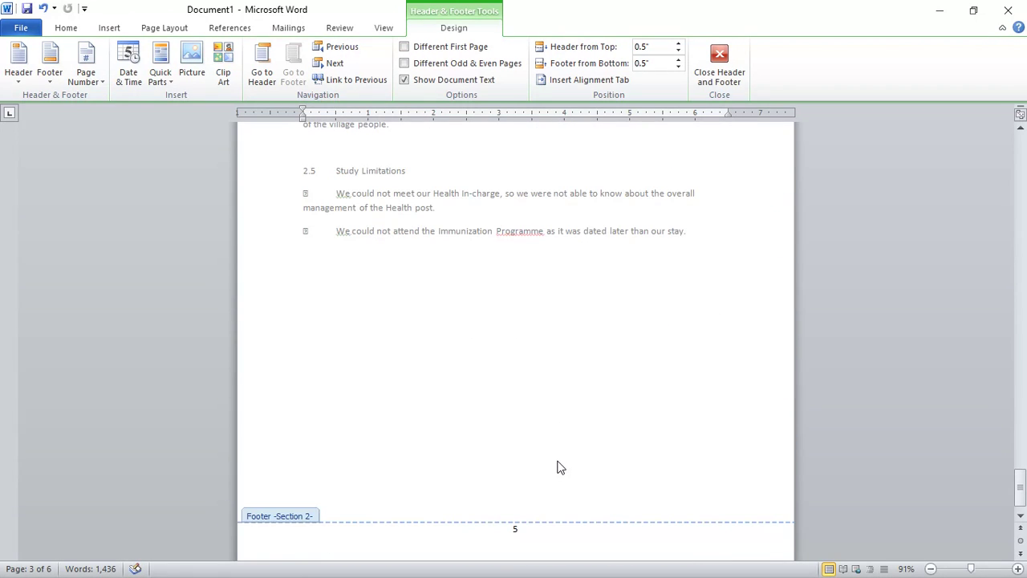
pyautogui.moveTo(1020, 492); pyautogui.dragTo(1019, 151)
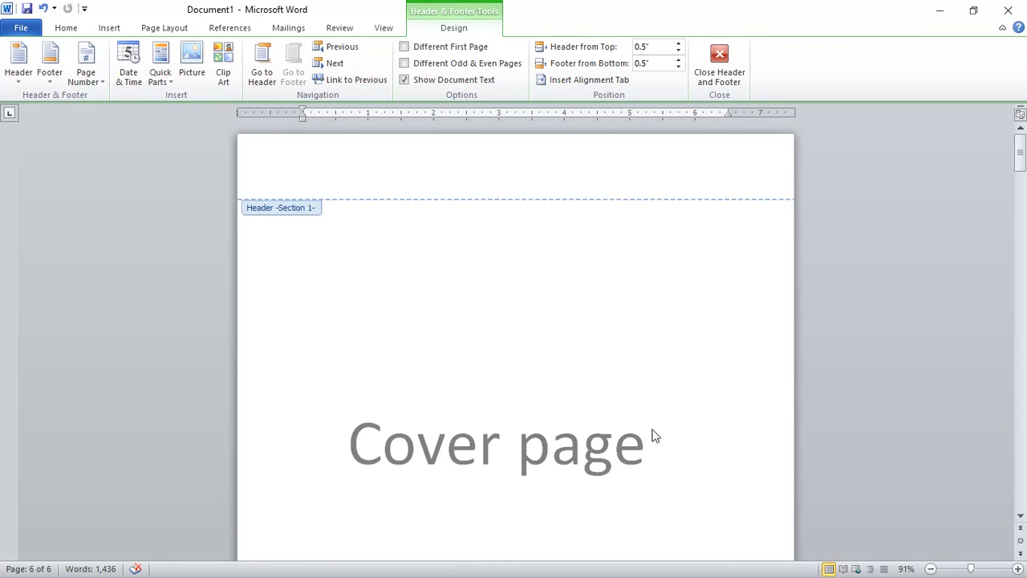
pyautogui.scroll(-4, 652, 434)
pyautogui.scroll(-2, 654, 439)
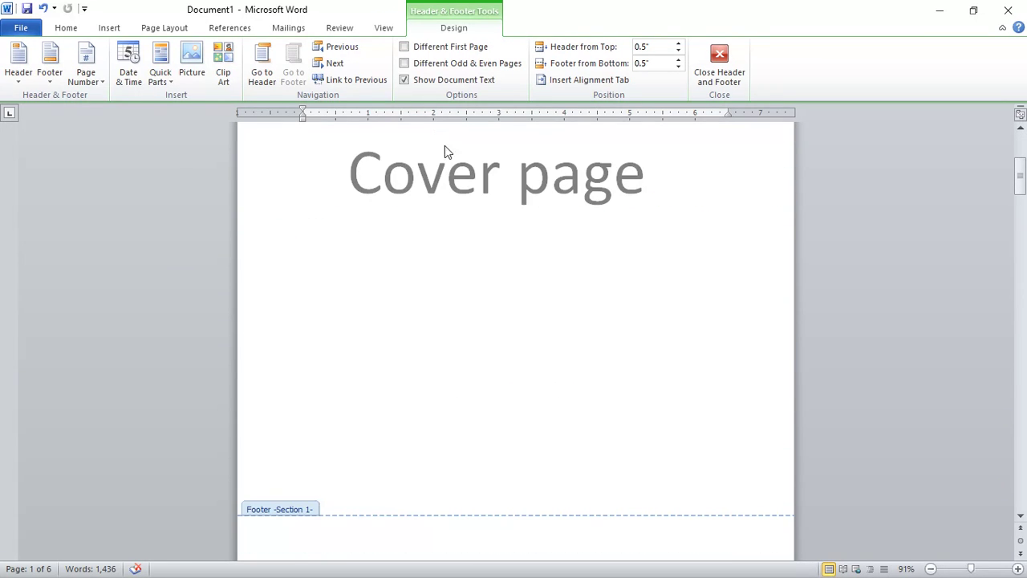
pyautogui.scroll(-12, 600, 390)
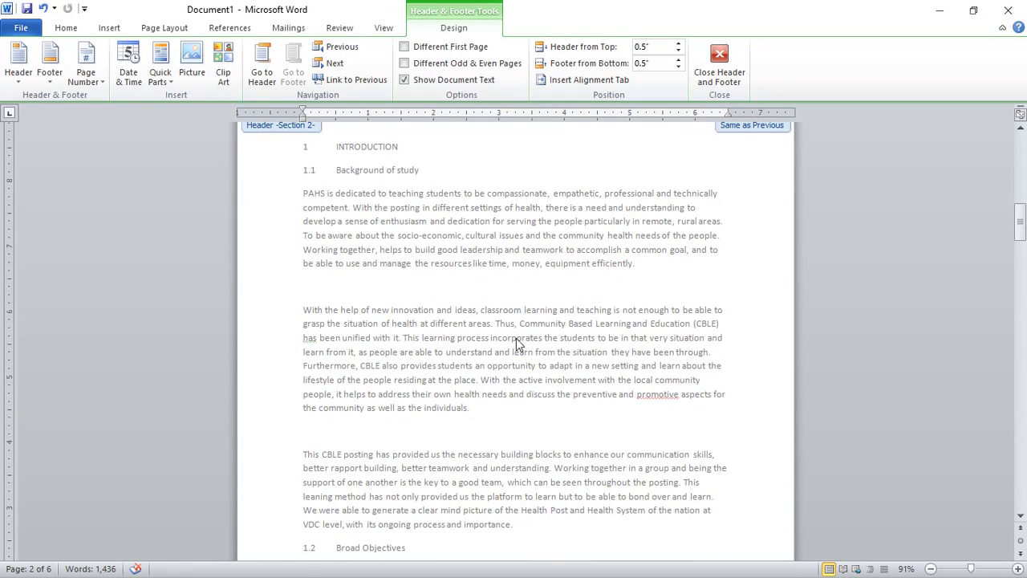
pyautogui.scroll(-11, 522, 353)
pyautogui.scroll(6, 594, 511)
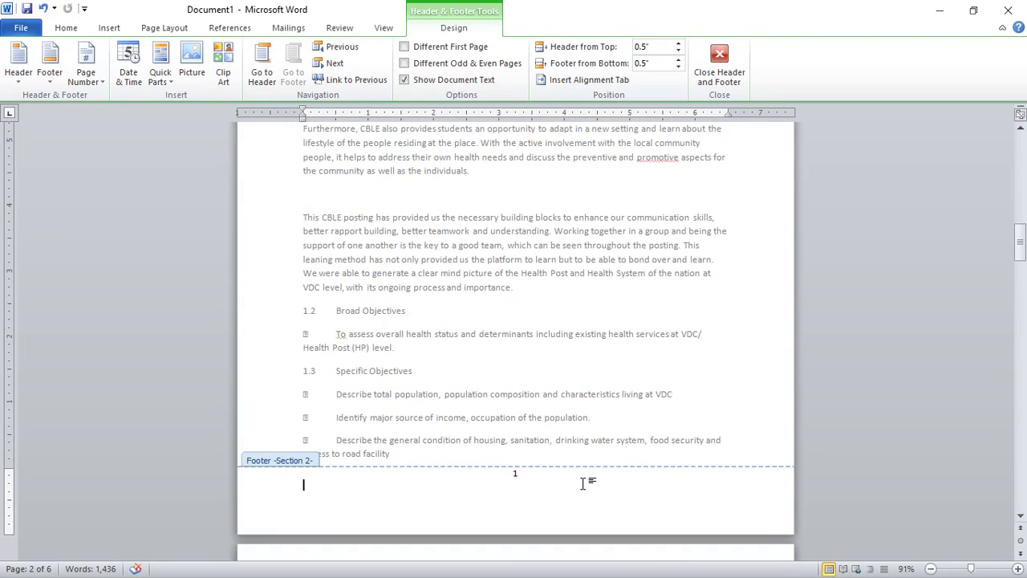
pyautogui.scroll(2, 583, 486)
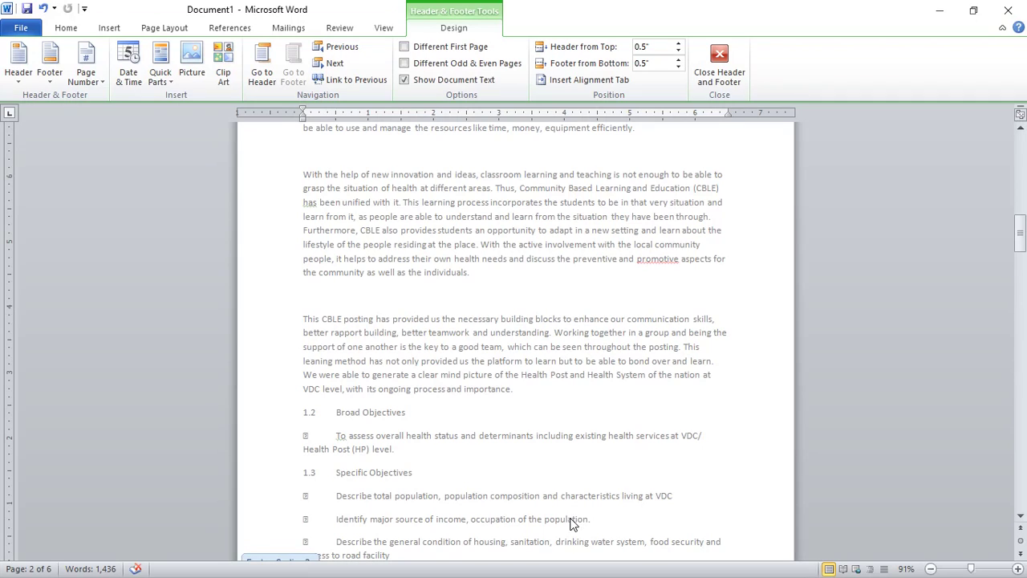